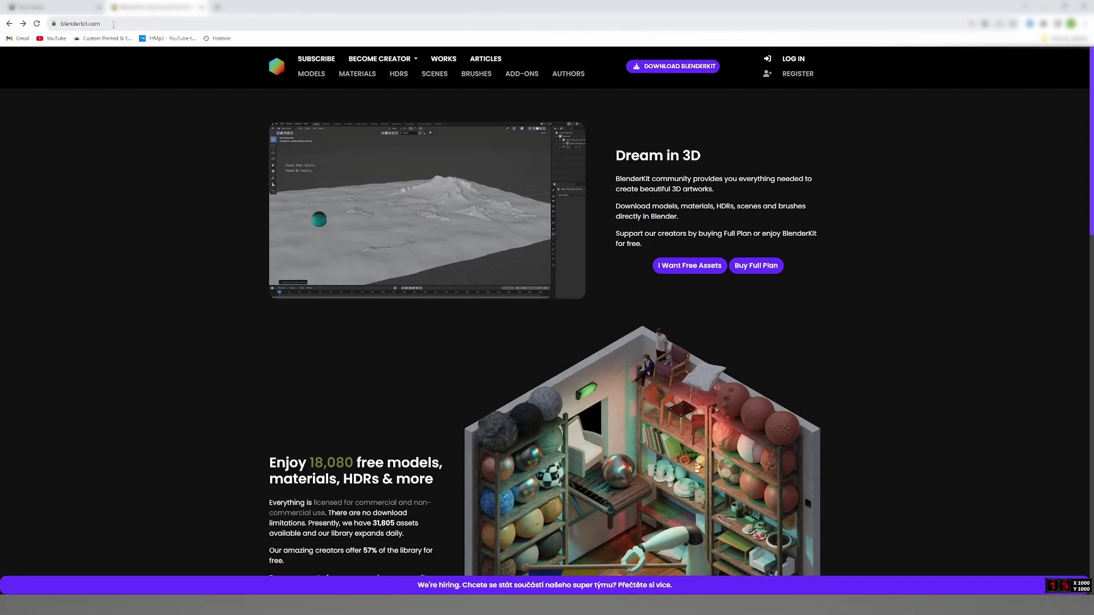
Step: Open the Download BlenderKit page on blenderkit.com, showing version 3.8.2.230906 installation steps
{"action": "left_click", "coordinate": [655, 67]}
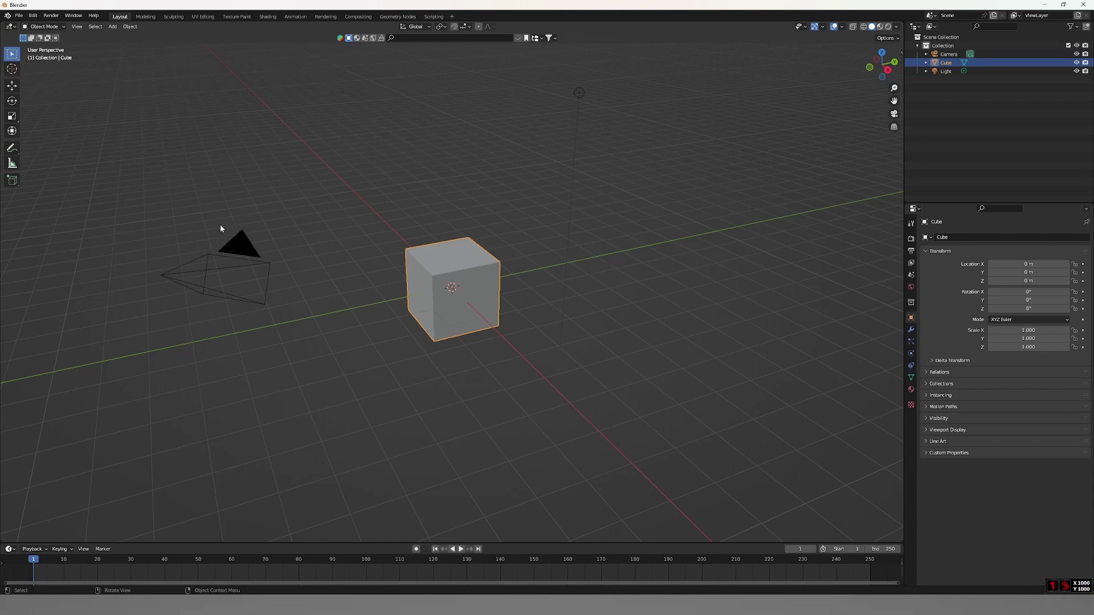
{"action": "left_click", "coordinate": [32, 17]}
{"action": "left_click", "coordinate": [65, 138]}
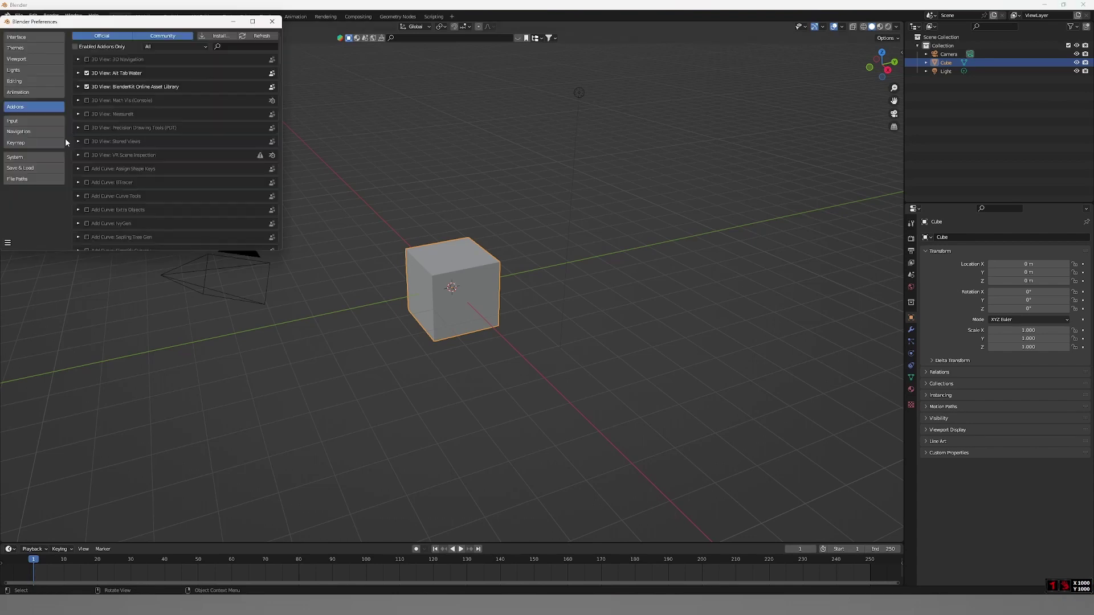
{"action": "left_click", "coordinate": [219, 37]}
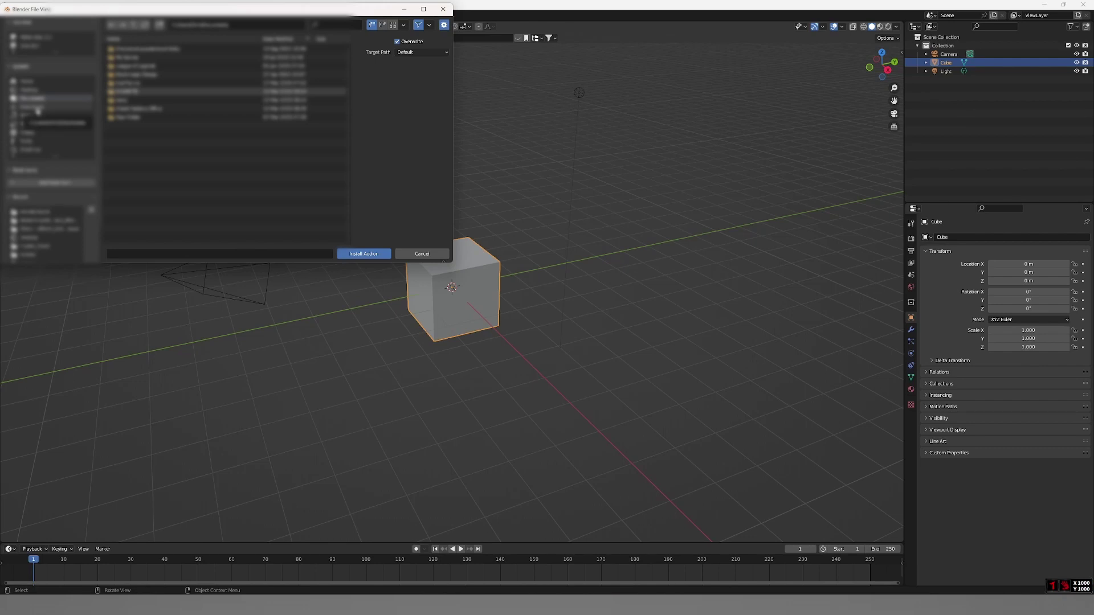
{"action": "left_click", "coordinate": [38, 108]}
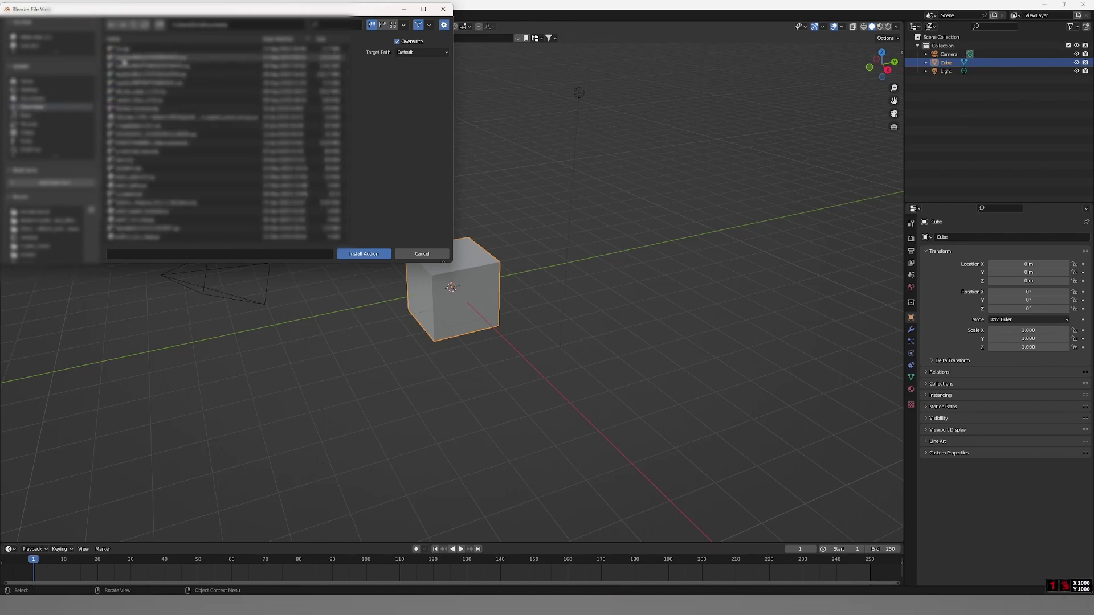
{"action": "left_click", "coordinate": [145, 229]}
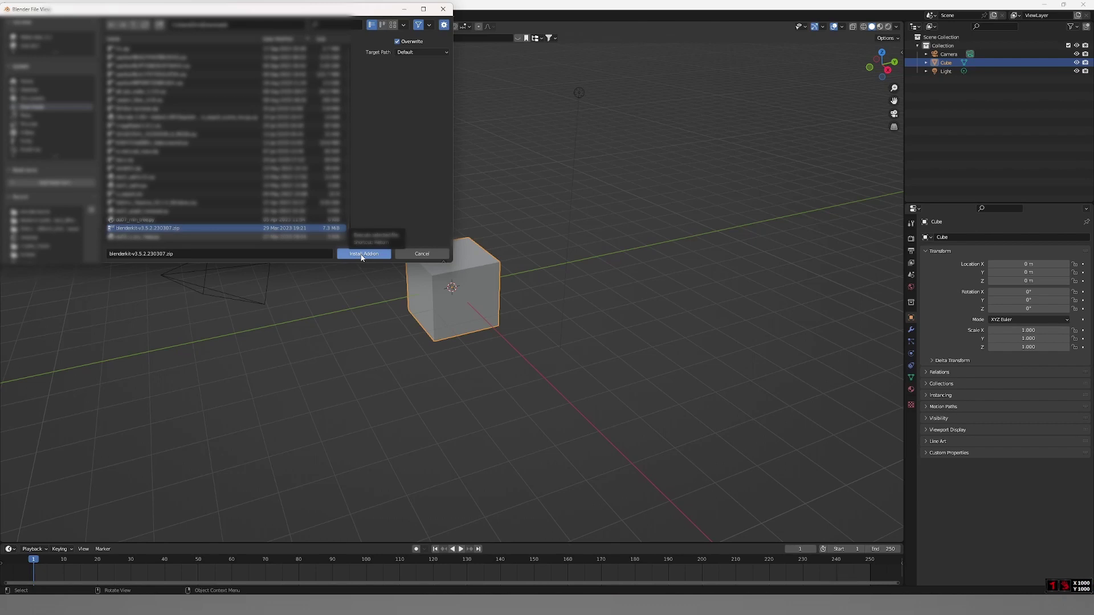
{"action": "left_click", "coordinate": [442, 8]}
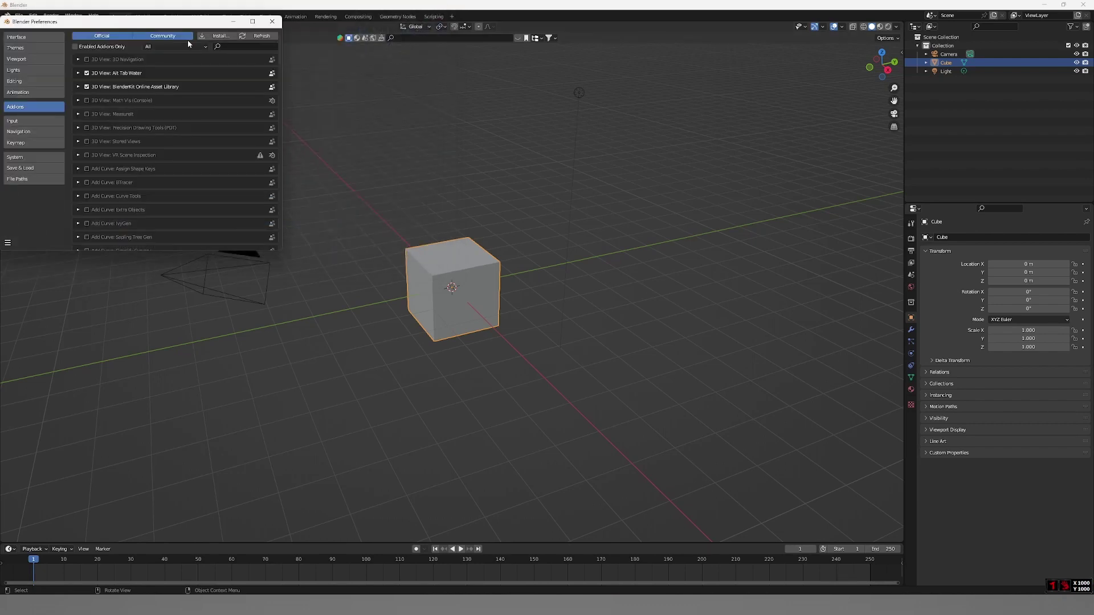
{"action": "left_click", "coordinate": [233, 45]}
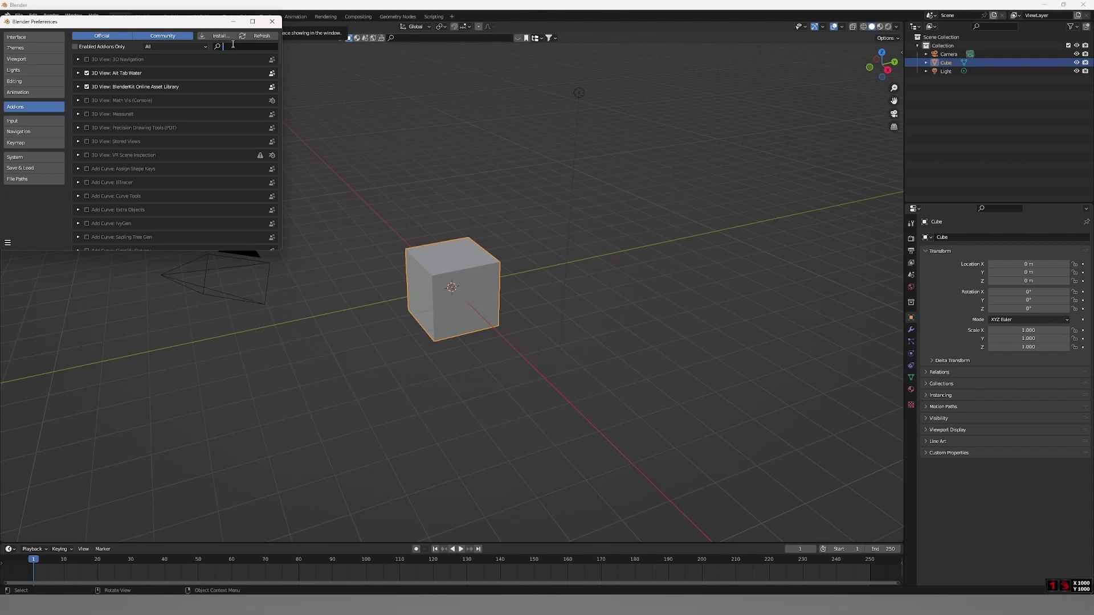
{"action": "type", "text": "bl"}
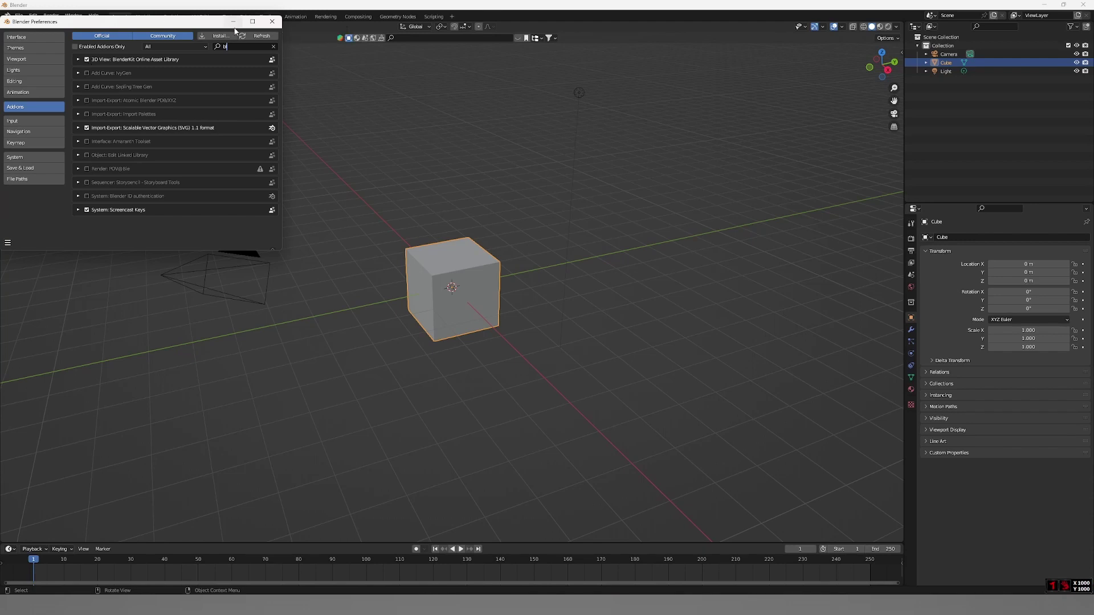
{"action": "left_click", "coordinate": [272, 21]}
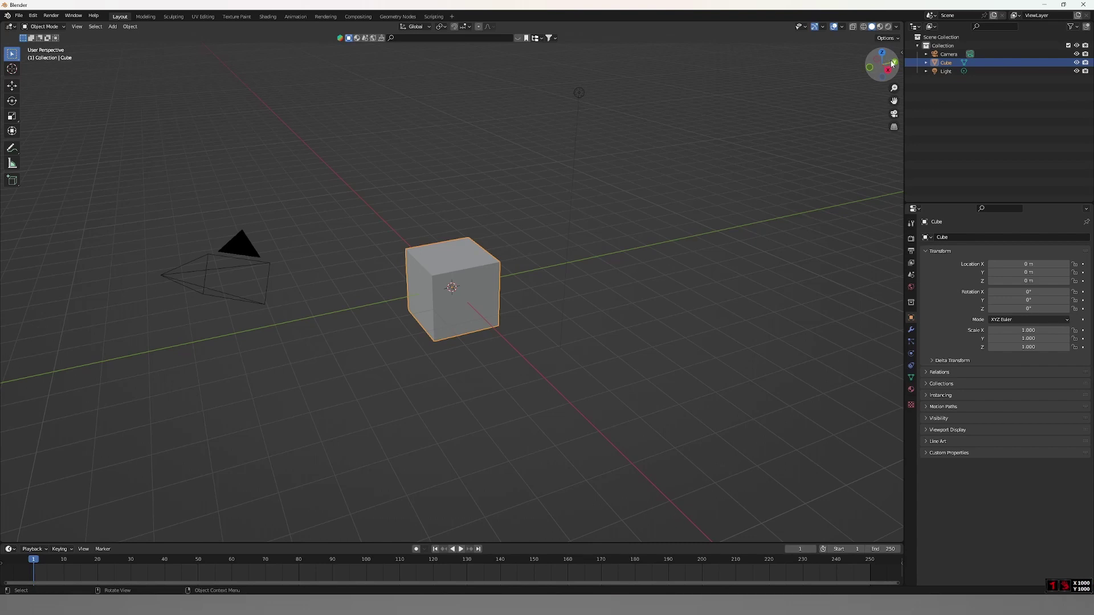
Step: Show the BlenderKit sidebar tab and delete the default cube
{"action": "key", "text": "n"}
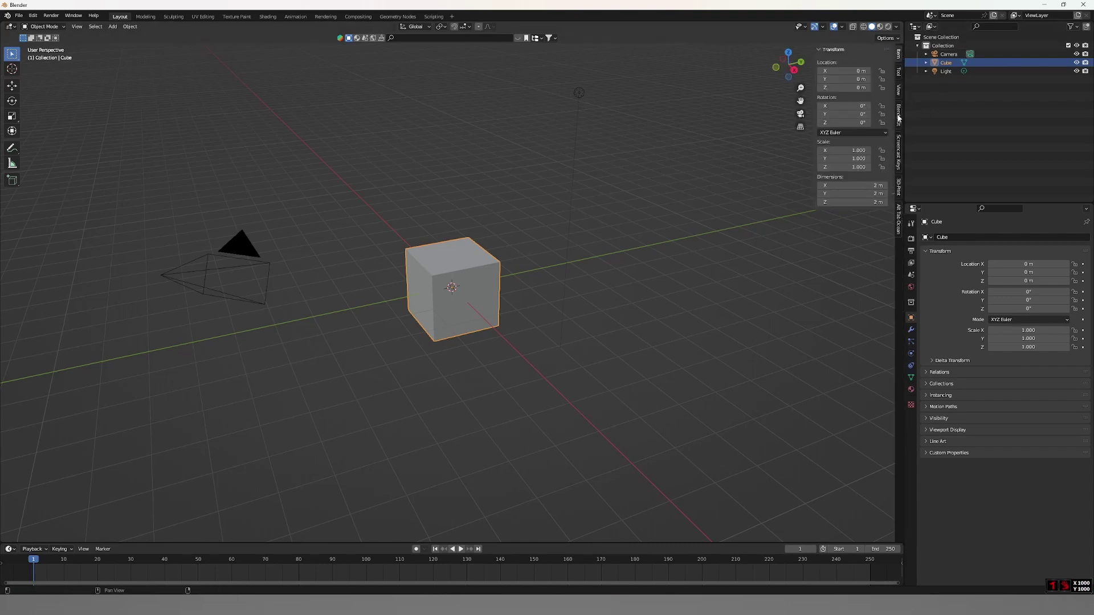
{"action": "left_click", "coordinate": [898, 118]}
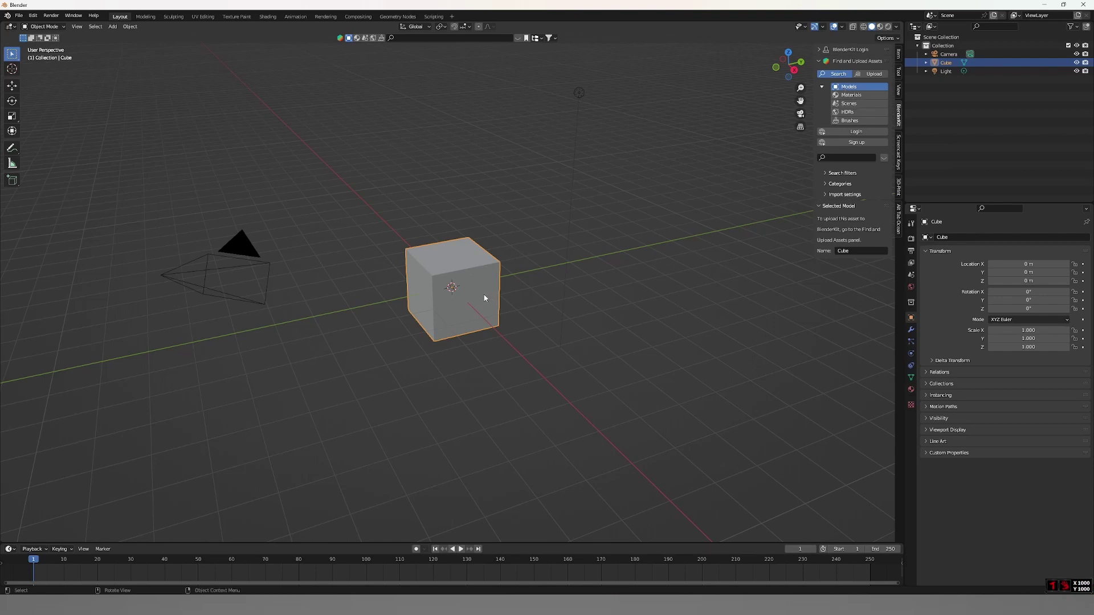
{"action": "key", "text": "Delete"}
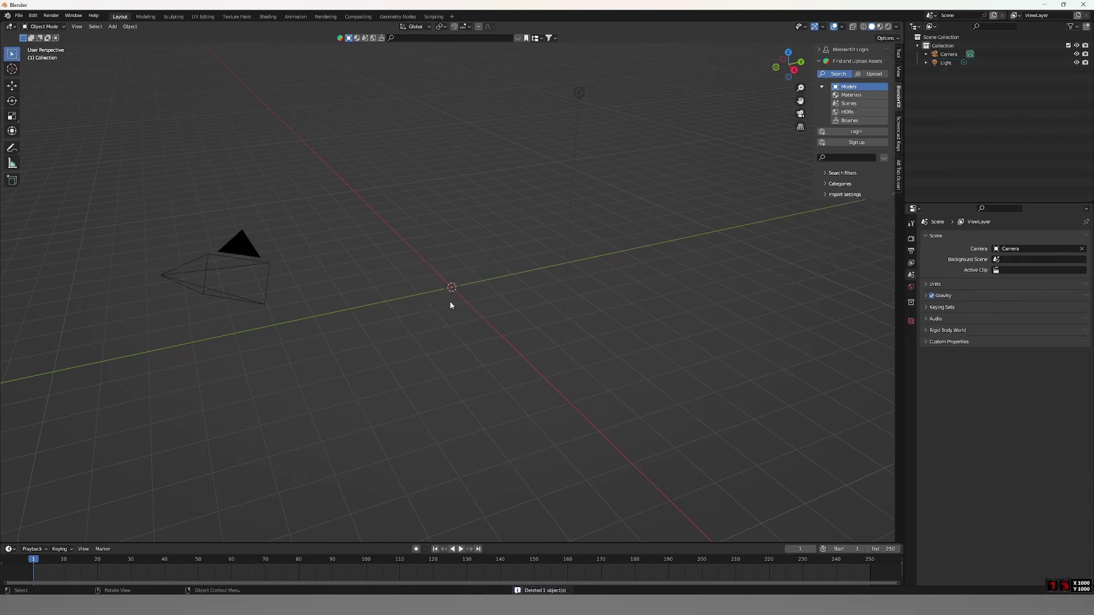
Step: Add a plane and scale it up to about 25.77 on all axes
{"action": "key", "text": "shift+a"}
{"action": "left_click", "coordinate": [491, 302]}
{"action": "key", "text": "s"}
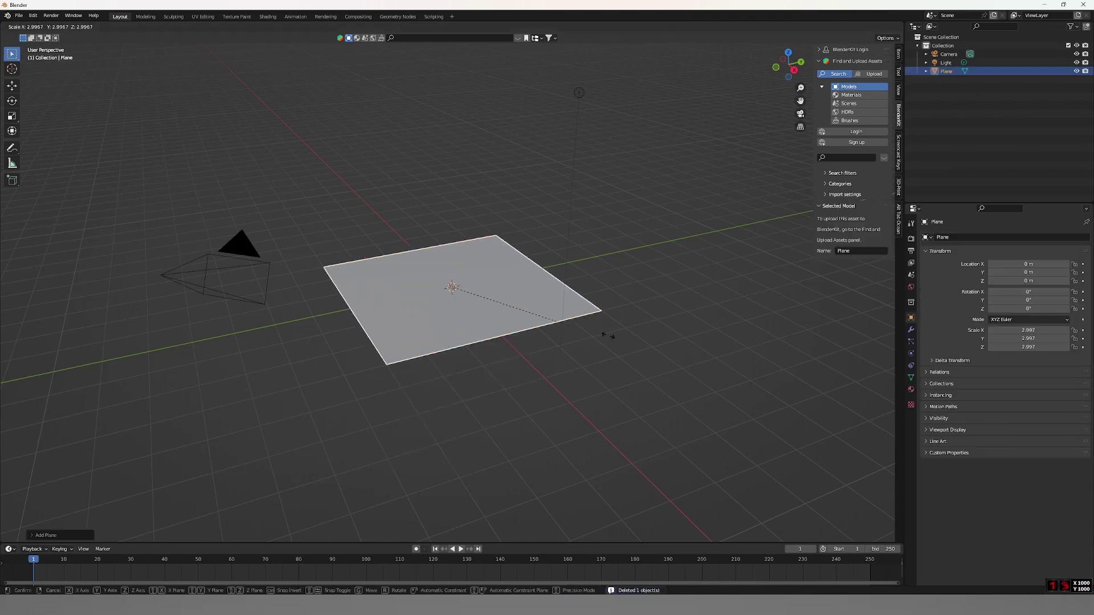
{"action": "left_click", "coordinate": [601, 446]}
{"action": "scroll", "coordinate": [582, 358], "scroll_direction": "down", "scroll_amount": 6}
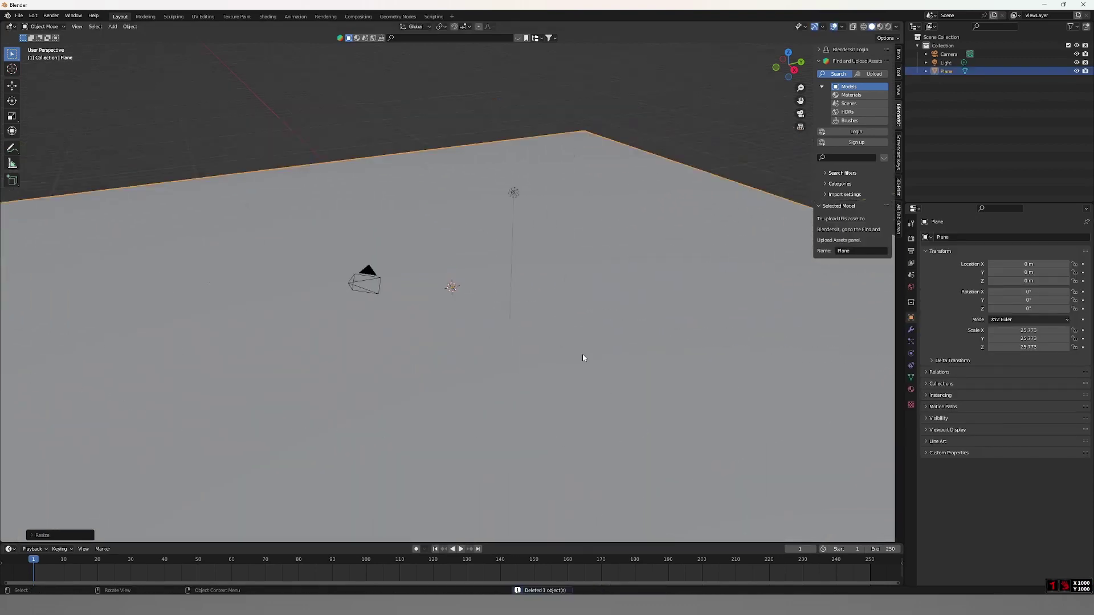
{"action": "scroll", "coordinate": [582, 358], "scroll_direction": "down", "scroll_amount": 6}
{"action": "scroll", "coordinate": [485, 294], "scroll_direction": "up", "scroll_amount": 2}
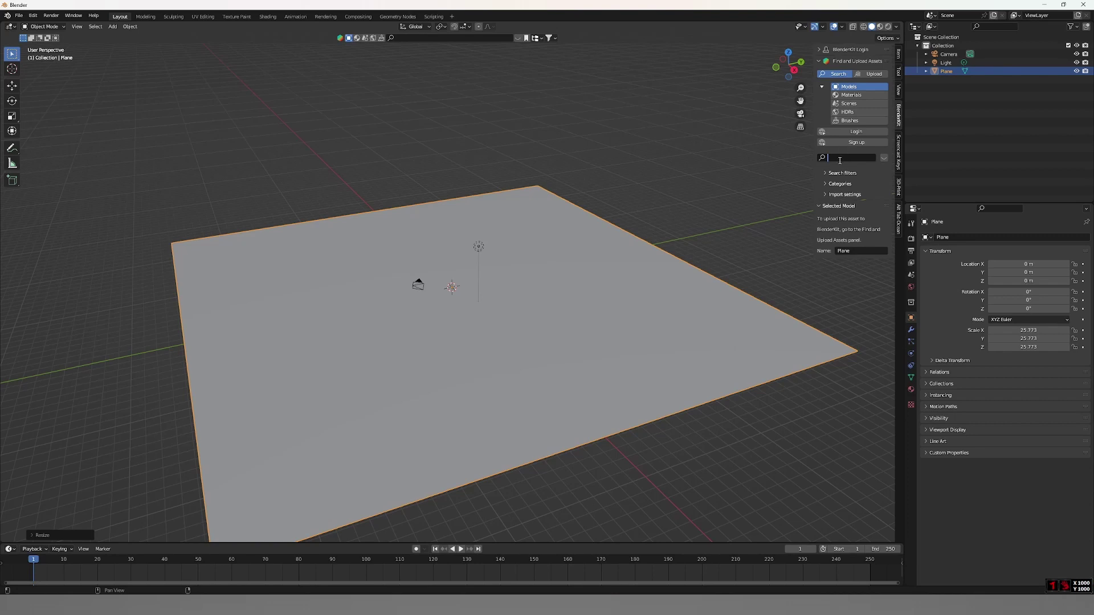
Step: Search BlenderKit models for 'stone' and expand the search filters to view Style options
{"action": "type", "text": "stone"}
{"action": "key", "text": "Return"}
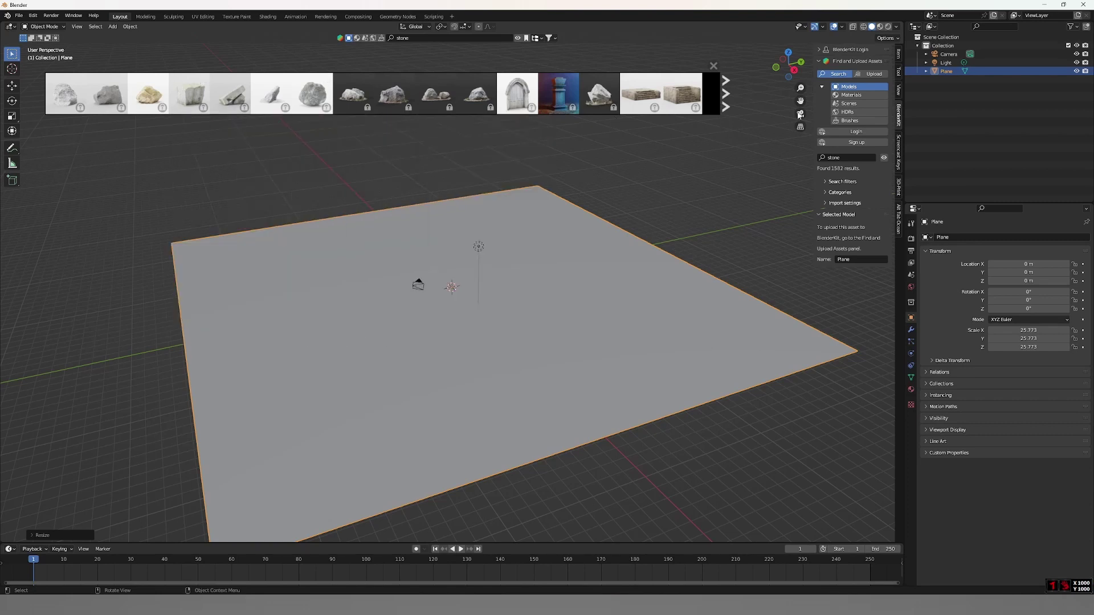
{"action": "left_click", "coordinate": [824, 182]}
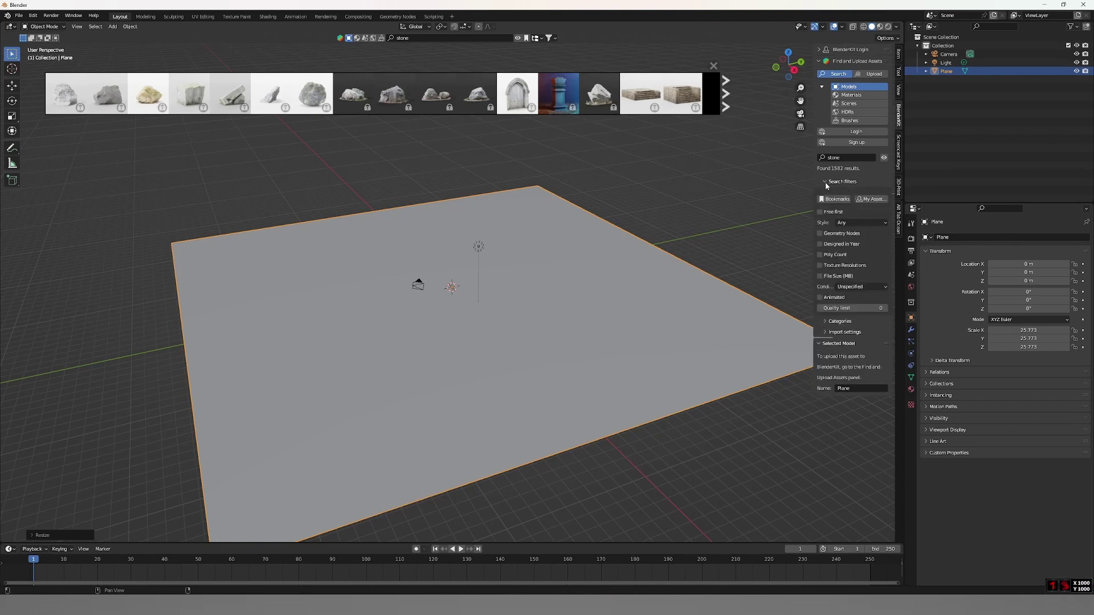
{"action": "left_click", "coordinate": [857, 223]}
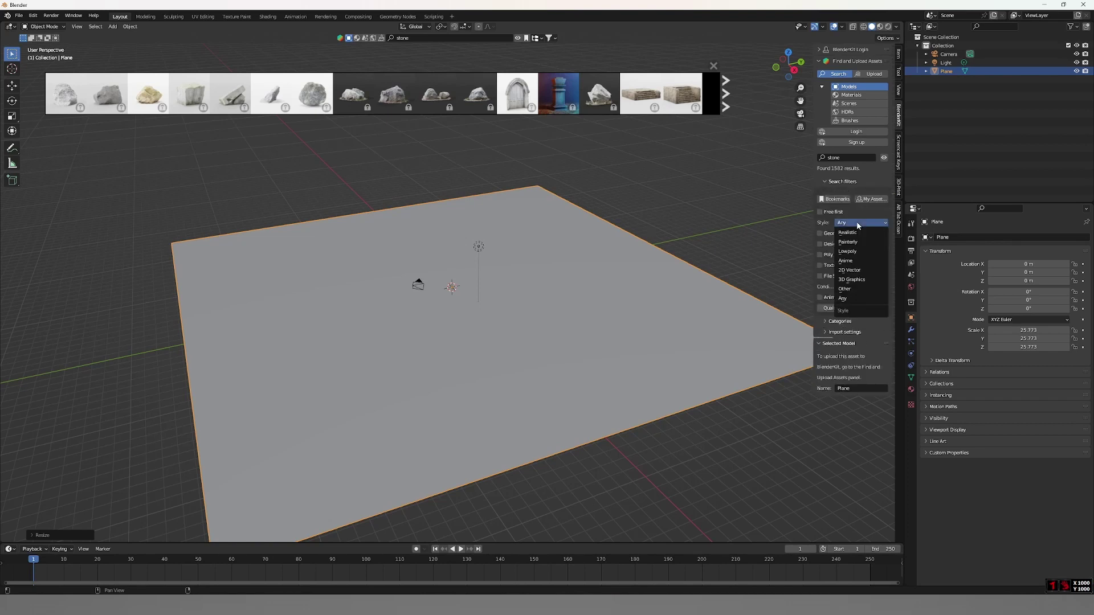
Step: Tick Free first so free stone models lead the BlenderKit results
{"action": "left_click", "coordinate": [821, 212]}
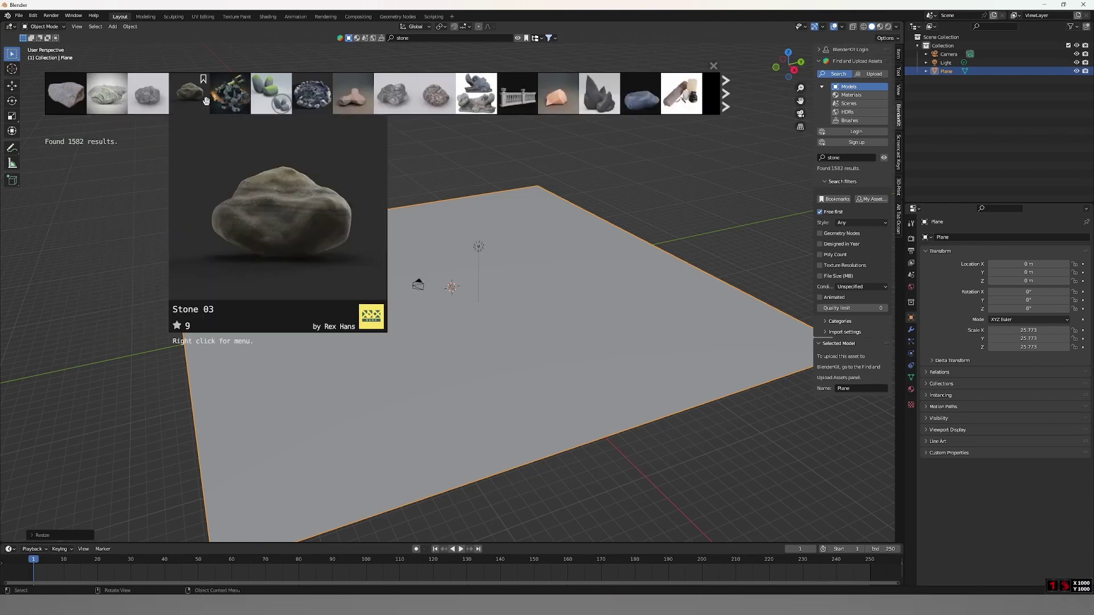
{"action": "mouse_move", "coordinate": [107, 94]}
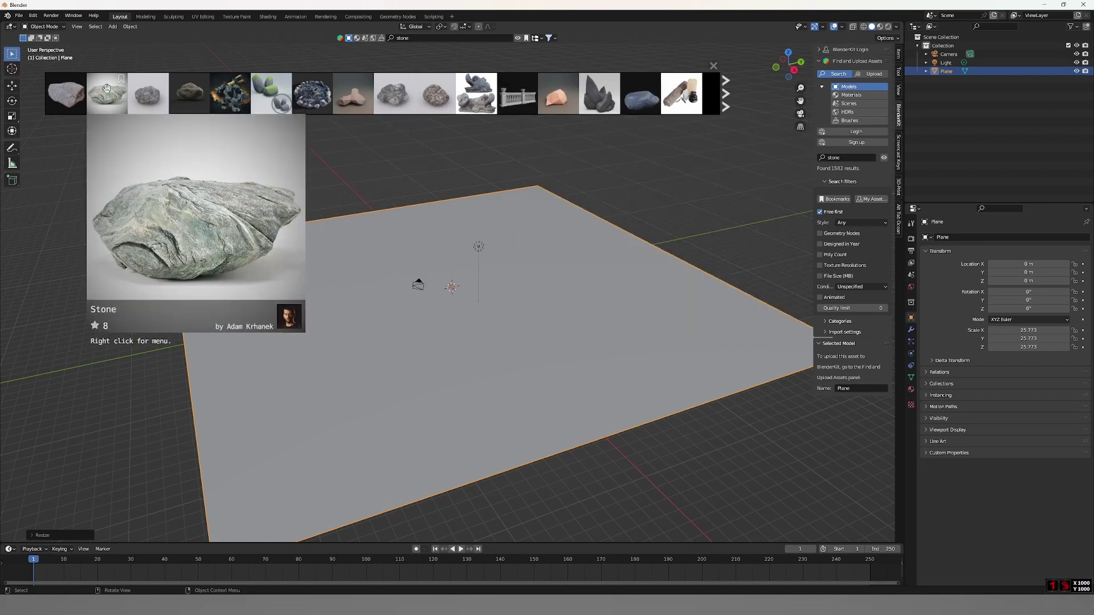
Step: Drop the free Stone model onto the plane, frame it, and preview it in Rendered shading
{"action": "mouse_move", "coordinate": [107, 94]}
{"action": "left_mouse_down"}
{"action": "mouse_move", "coordinate": [371, 336]}
{"action": "mouse_move", "coordinate": [392, 311]}
{"action": "left_mouse_up"}
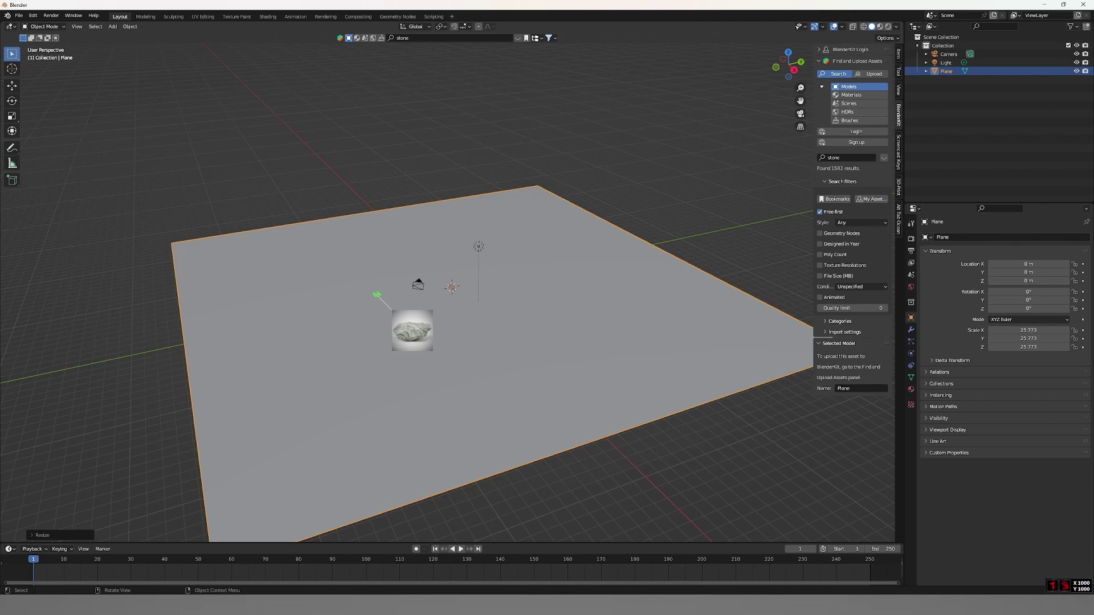
{"action": "left_click_drag", "start_coordinate": [377, 294], "coordinate": [378, 297]}
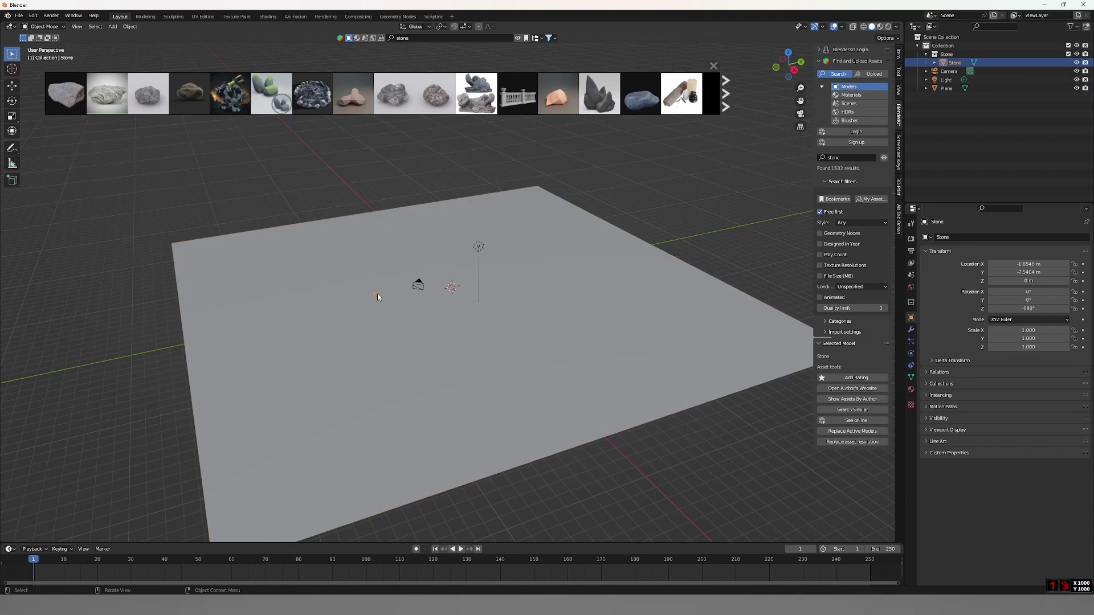
{"action": "key", "text": "KP_Decimal"}
{"action": "scroll", "coordinate": [399, 302], "scroll_direction": "down", "scroll_amount": 3}
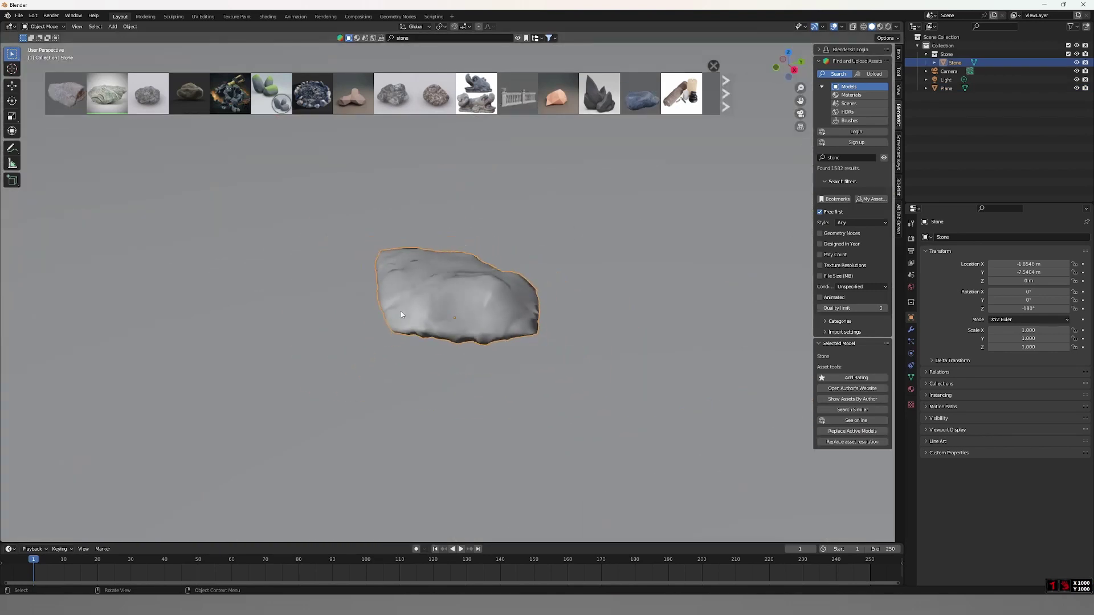
{"action": "middle_click_drag", "start_coordinate": [456, 302], "coordinate": [512, 290]}
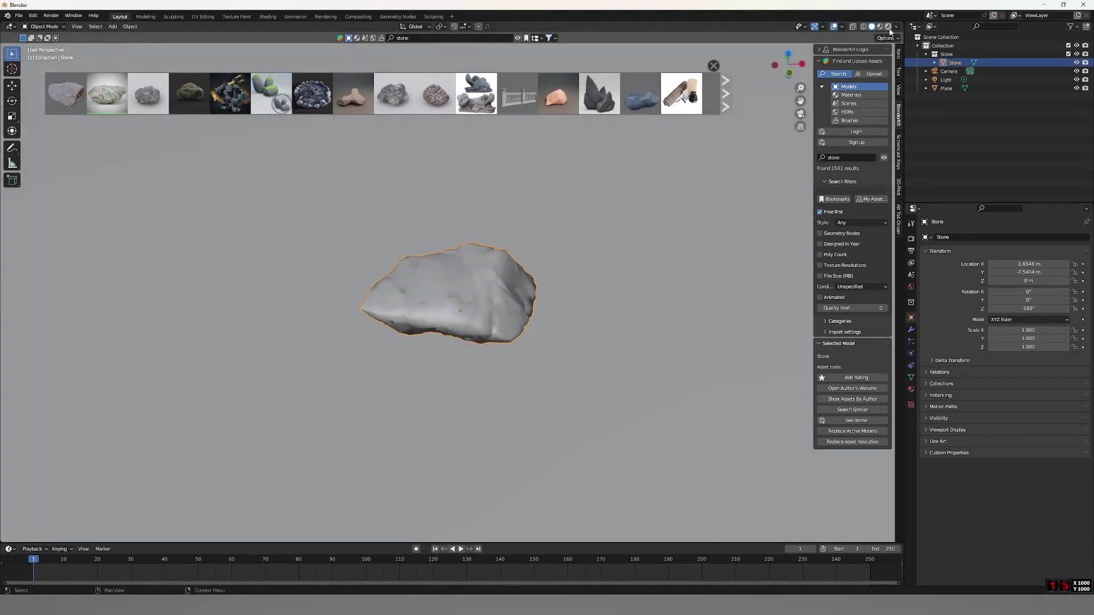
{"action": "left_click", "coordinate": [887, 27]}
{"action": "scroll", "coordinate": [463, 282], "scroll_direction": "down", "scroll_amount": 3}
{"action": "scroll", "coordinate": [496, 275], "scroll_direction": "down", "scroll_amount": 3}
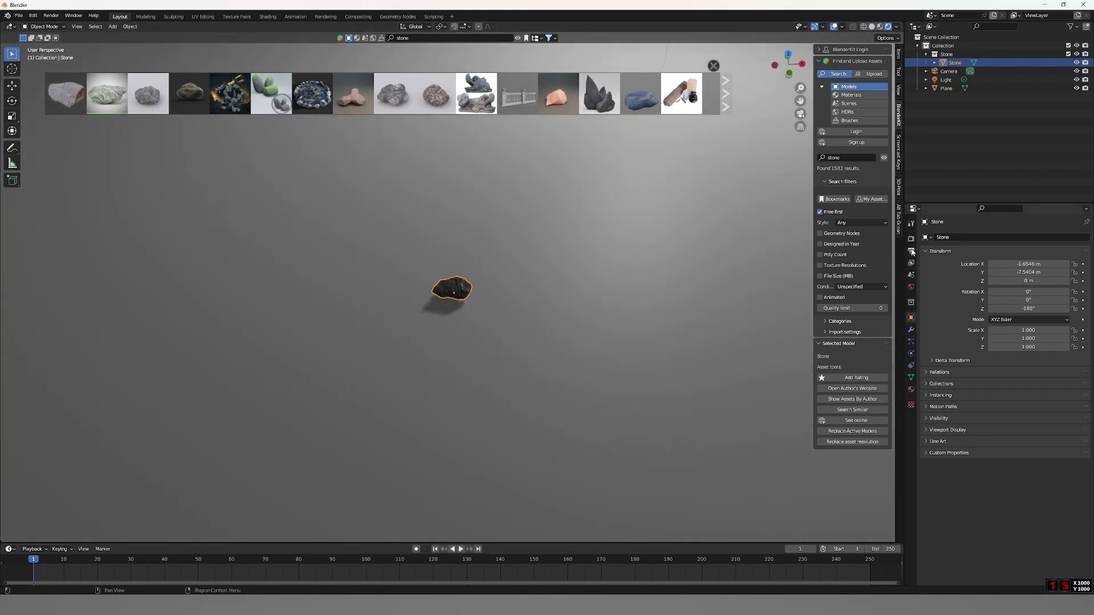
Step: Set the render engine to Cycles with GPU Compute as the device
{"action": "left_click", "coordinate": [911, 251]}
{"action": "left_click", "coordinate": [1006, 237]}
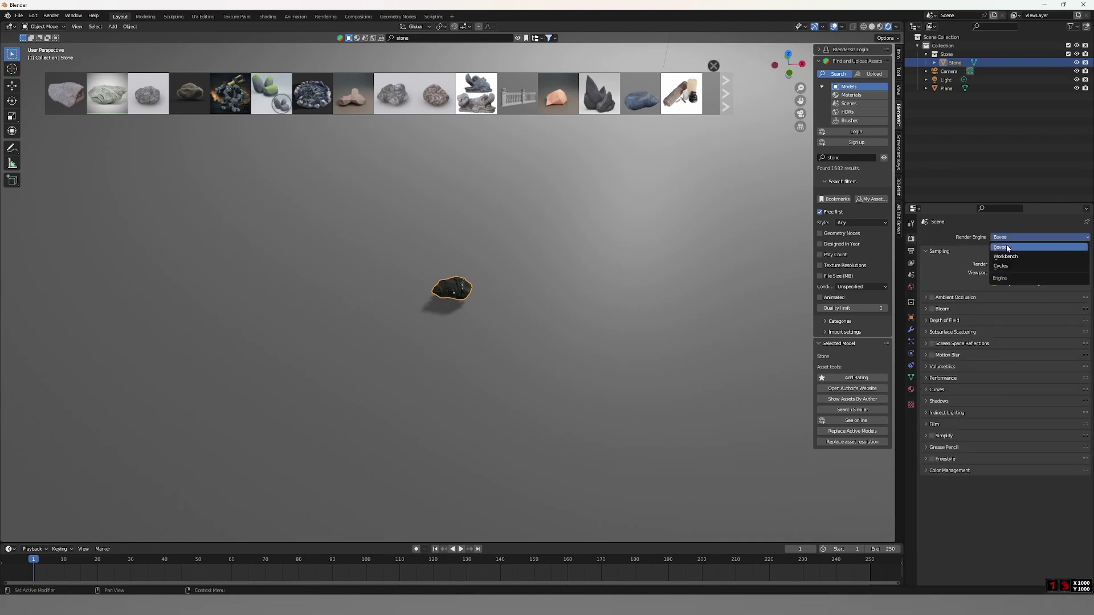
{"action": "left_click", "coordinate": [1006, 266]}
{"action": "left_click", "coordinate": [1040, 259]}
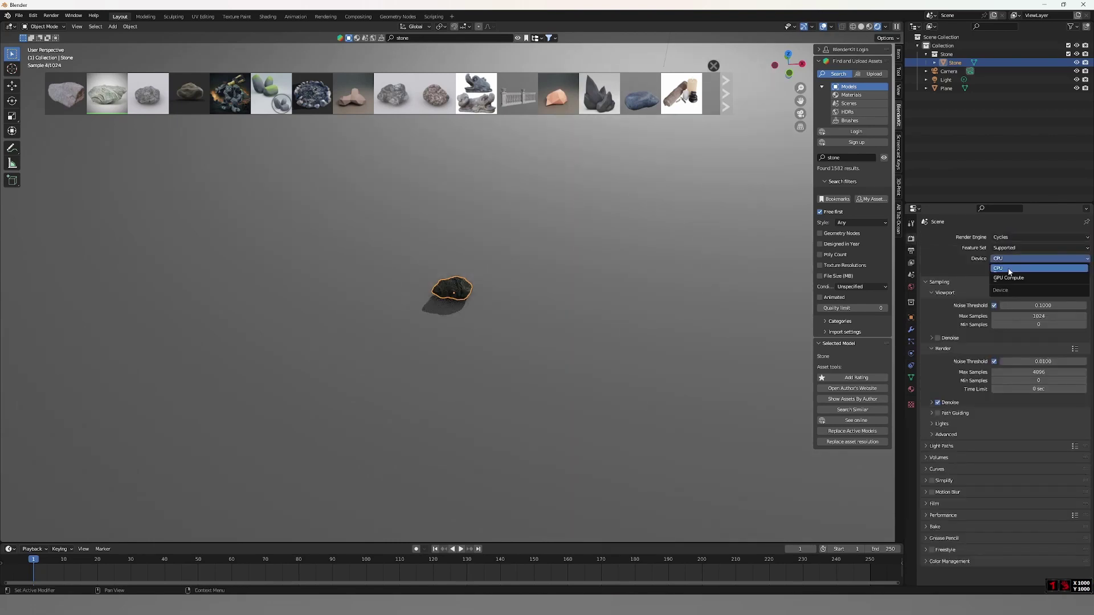
{"action": "left_click", "coordinate": [1042, 277]}
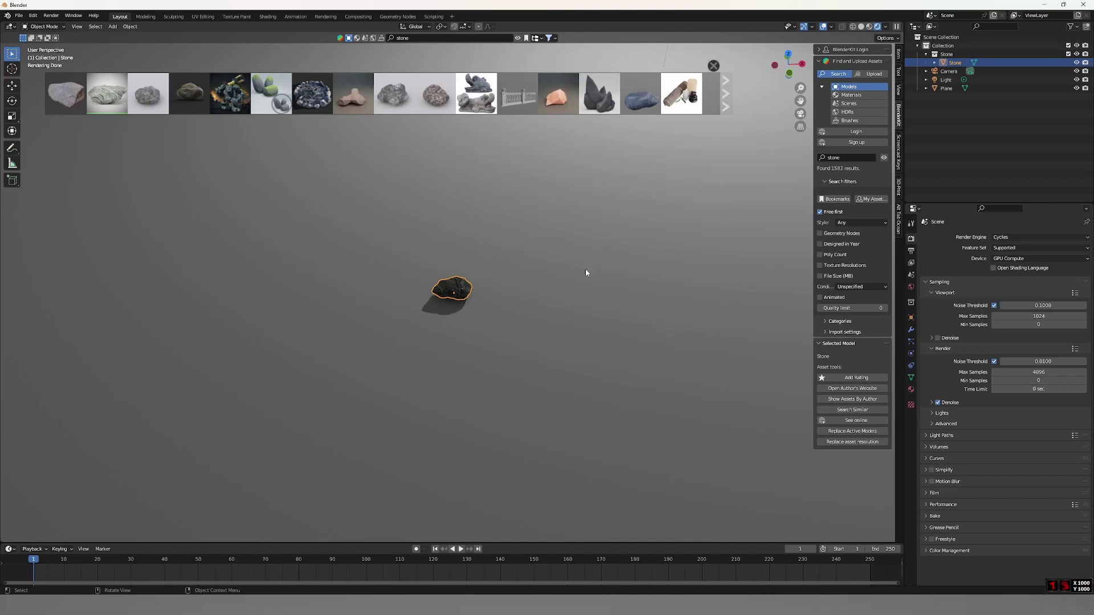
{"action": "scroll", "coordinate": [586, 270], "scroll_direction": "down", "scroll_amount": 3}
{"action": "scroll", "coordinate": [586, 273], "scroll_direction": "down", "scroll_amount": 3}
Step: Change the scene light to a Sun with strength 2
{"action": "left_click", "coordinate": [946, 80]}
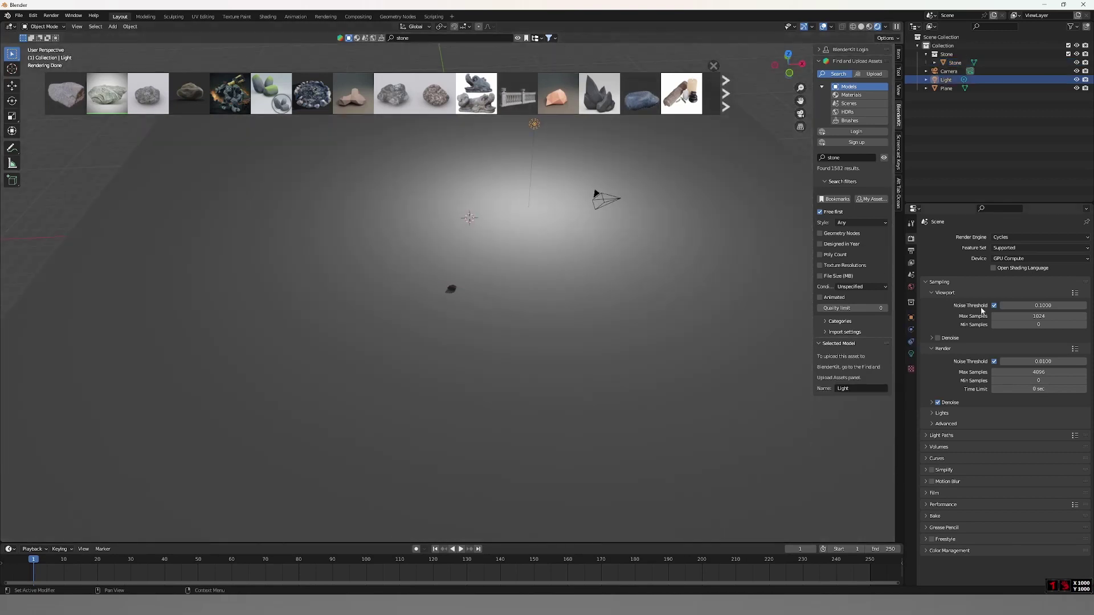
{"action": "left_click", "coordinate": [911, 354]}
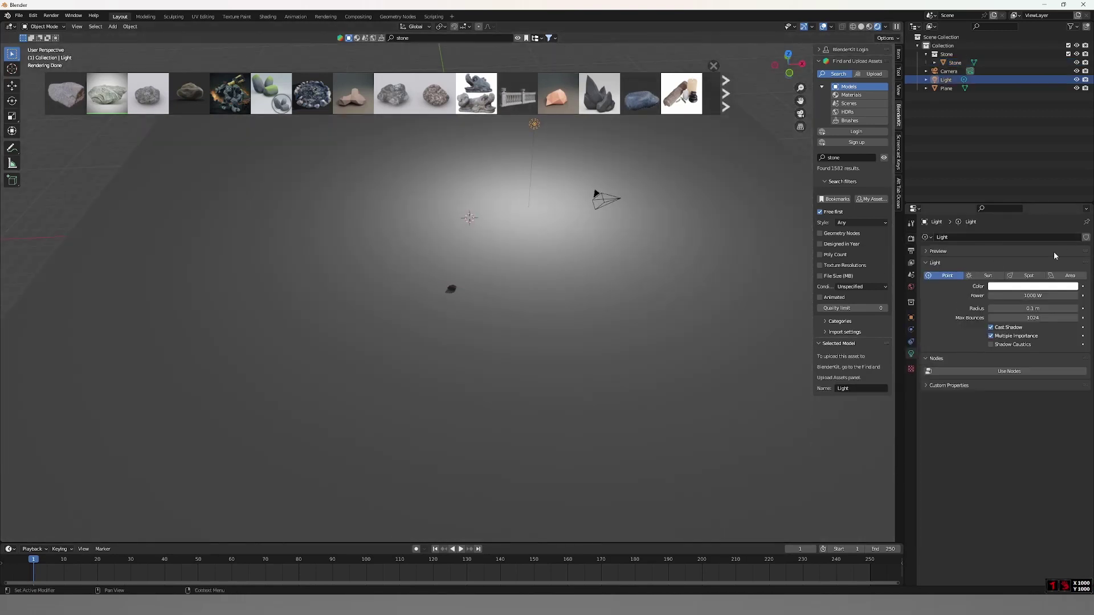
{"action": "left_click", "coordinate": [987, 276]}
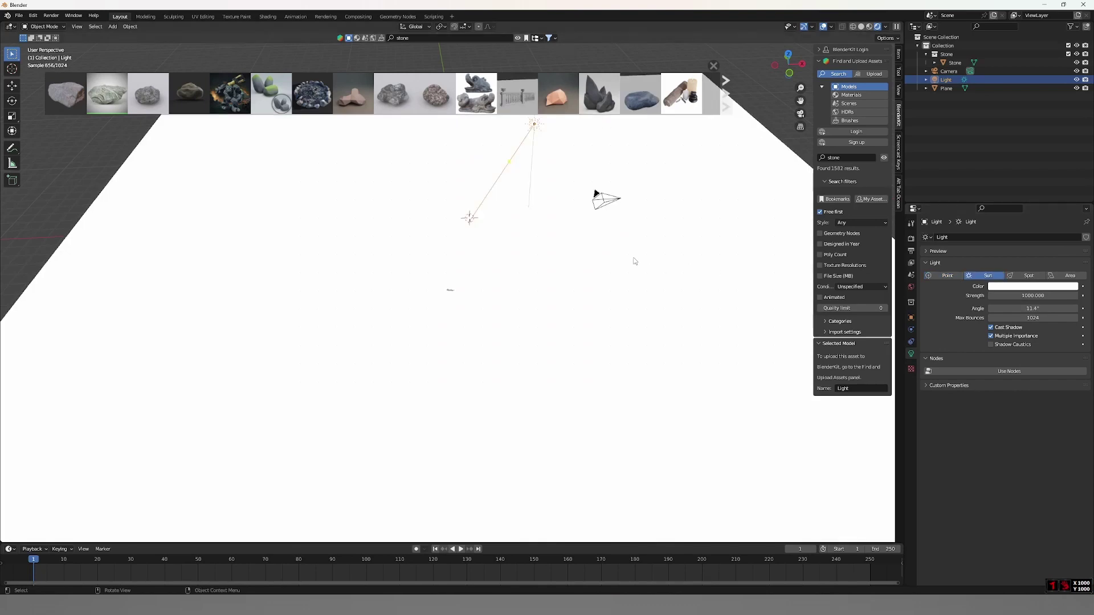
{"action": "left_click", "coordinate": [1051, 297]}
{"action": "type", "text": "2"}
{"action": "key", "text": "Return"}
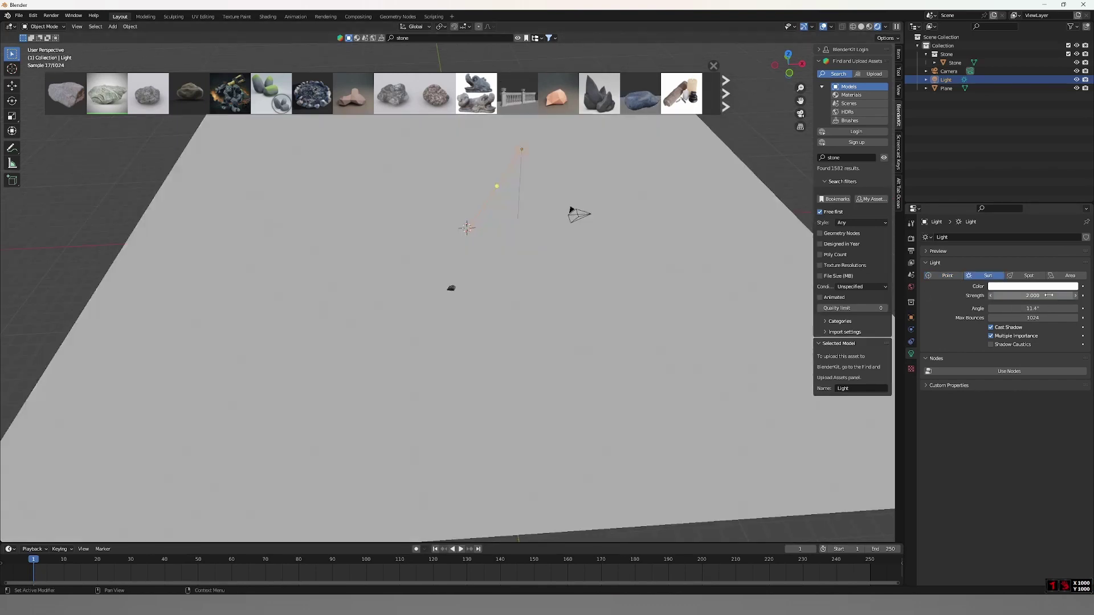
{"action": "scroll", "coordinate": [555, 310], "scroll_direction": "up", "scroll_amount": 4}
{"action": "scroll", "coordinate": [555, 310], "scroll_direction": "up", "scroll_amount": 5}
{"action": "scroll", "coordinate": [555, 309], "scroll_direction": "up", "scroll_amount": 2}
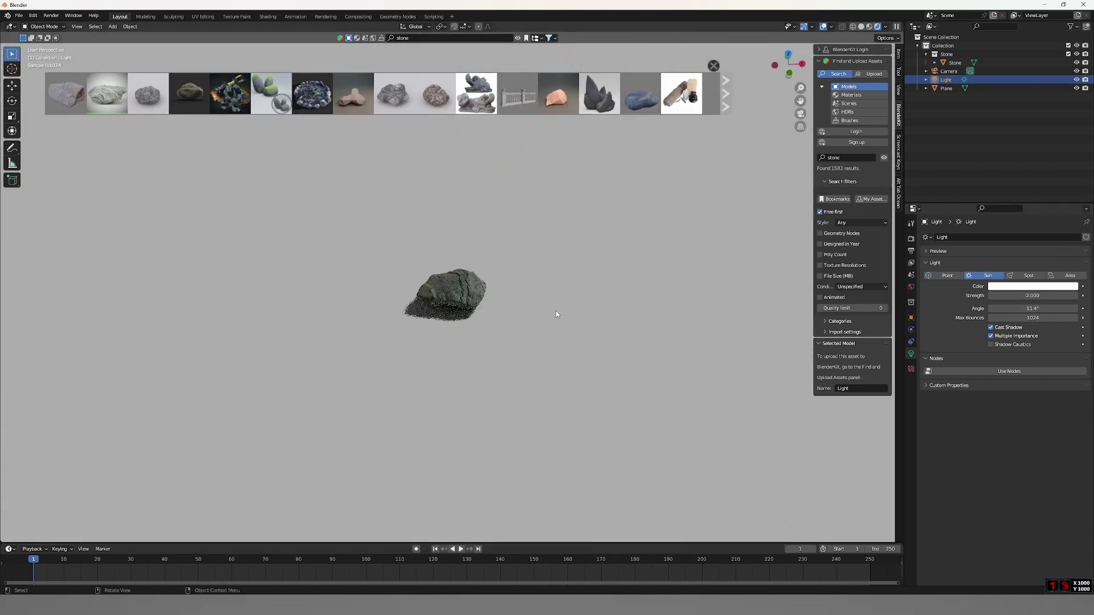
{"action": "scroll", "coordinate": [606, 292], "scroll_direction": "up", "scroll_amount": 2}
Step: Place a second Stone model and a duplicate copy beside the first stone
{"action": "left_click", "coordinate": [606, 292]}
{"action": "scroll", "coordinate": [606, 292], "scroll_direction": "up", "scroll_amount": 3}
{"action": "middle_click_drag", "start_coordinate": [607, 293], "coordinate": [529, 278]}
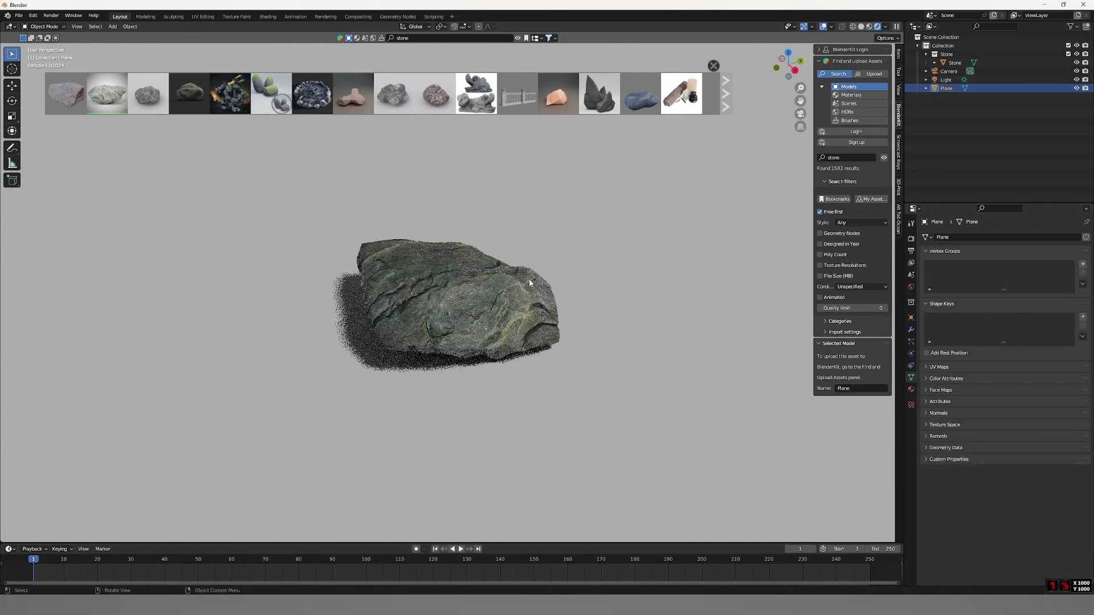
{"action": "scroll", "coordinate": [535, 306], "scroll_direction": "down", "scroll_amount": 10}
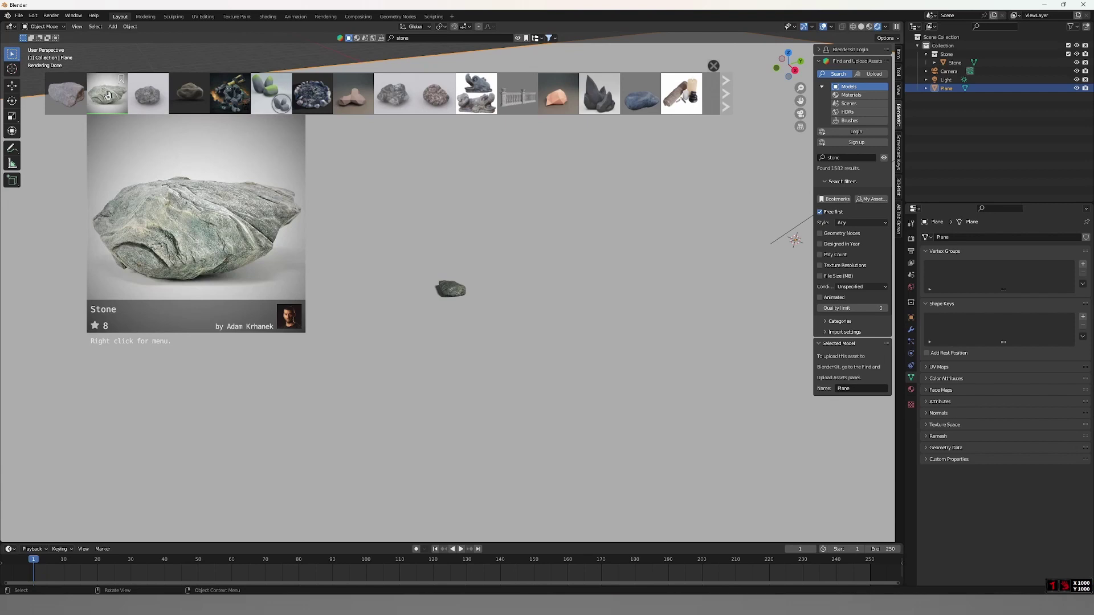
{"action": "left_click_drag", "start_coordinate": [108, 95], "coordinate": [453, 249]}
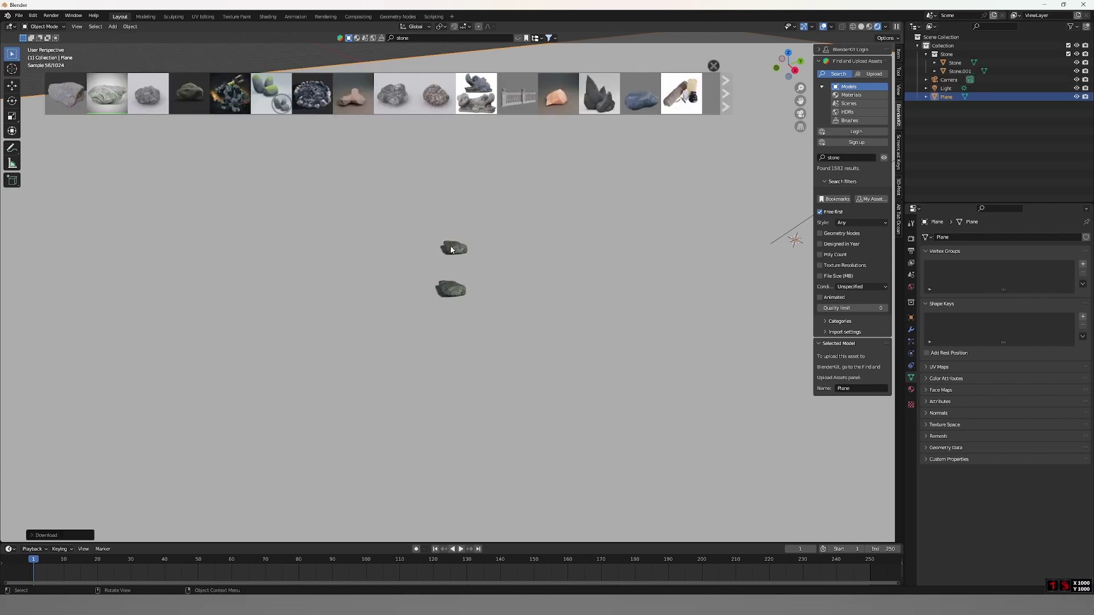
{"action": "key", "text": "shift+d"}
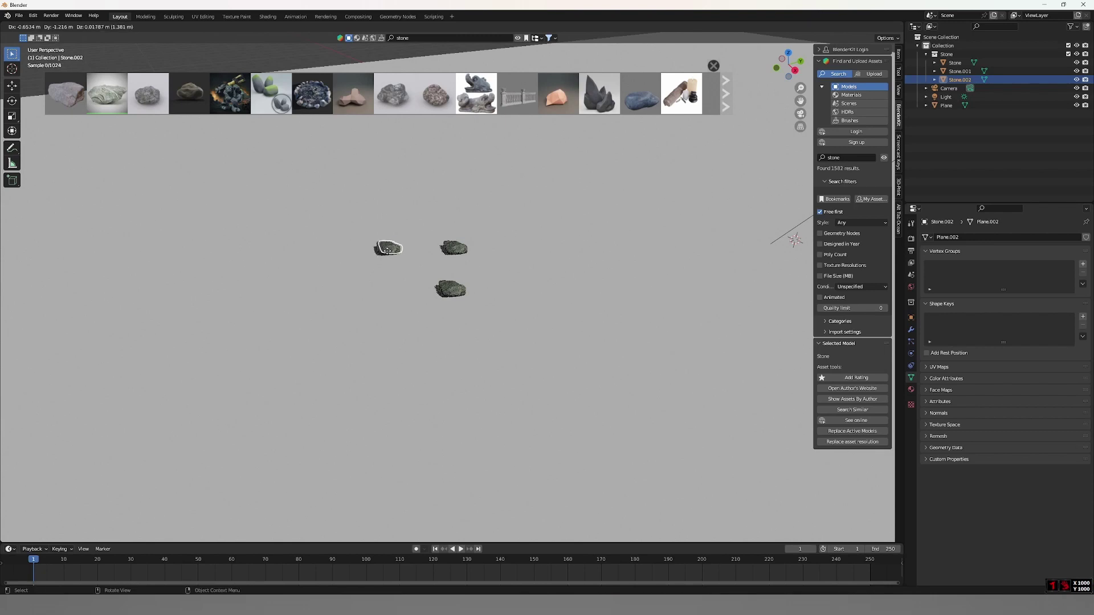
{"action": "left_click", "coordinate": [387, 250]}
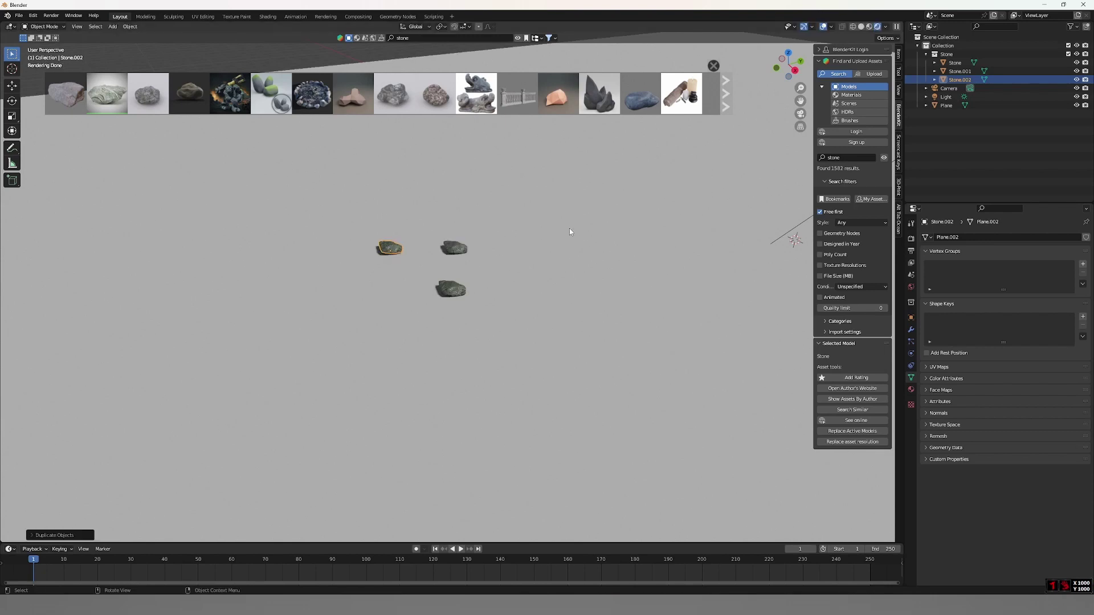
Step: Search BlenderKit models for 'tree'
{"action": "left_click", "coordinate": [845, 159]}
{"action": "type", "text": "tree"}
{"action": "key", "text": "Return"}
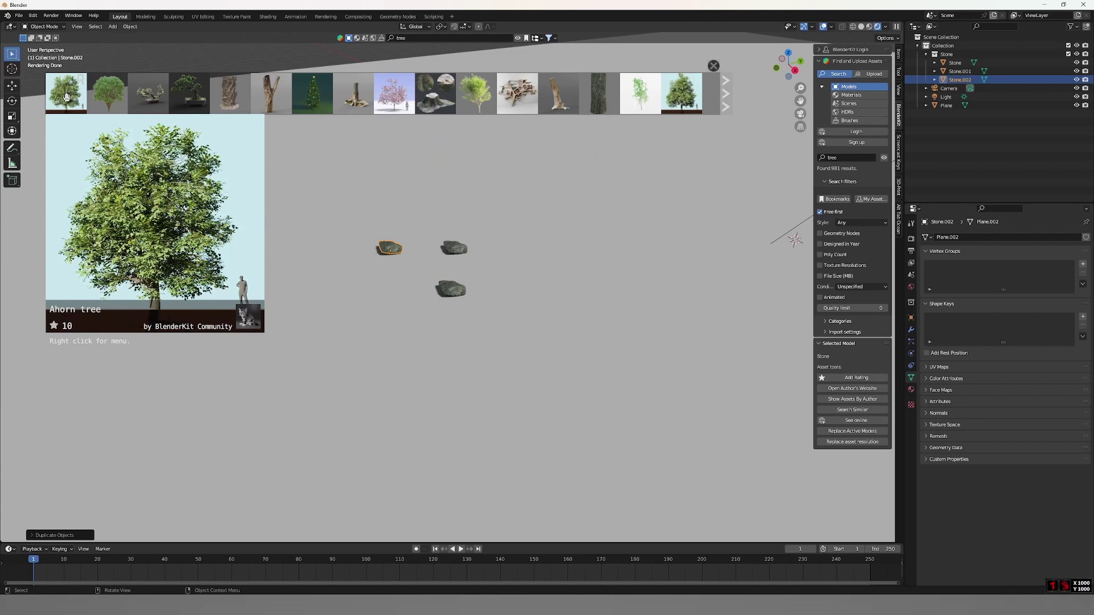
Step: Place the Ahorn tree behind the stones and scale it down to about 0.81
{"action": "mouse_move", "coordinate": [68, 97]}
{"action": "left_mouse_down"}
{"action": "mouse_move", "coordinate": [669, 184]}
{"action": "mouse_move", "coordinate": [608, 176]}
{"action": "left_mouse_up"}
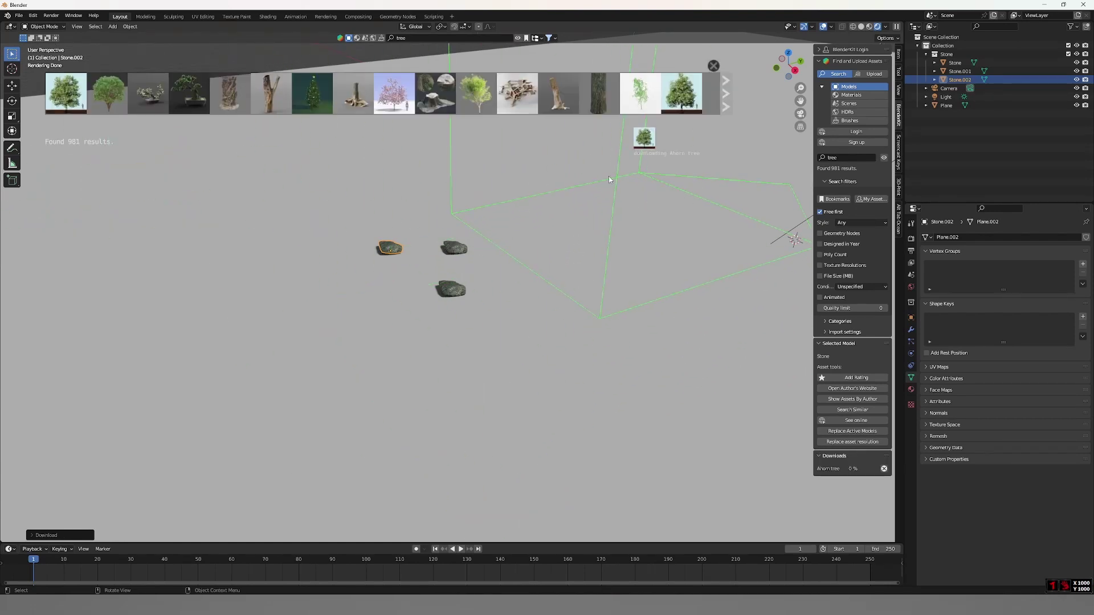
{"action": "scroll", "coordinate": [608, 176], "scroll_direction": "down", "scroll_amount": 3}
{"action": "scroll", "coordinate": [587, 185], "scroll_direction": "down", "scroll_amount": 2}
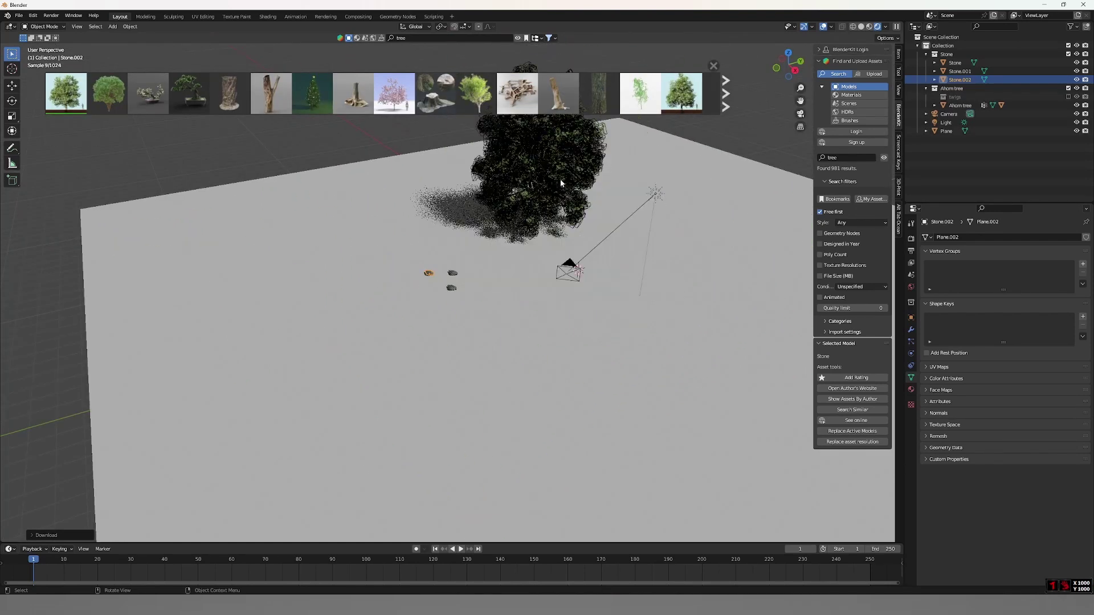
{"action": "key", "text": "s"}
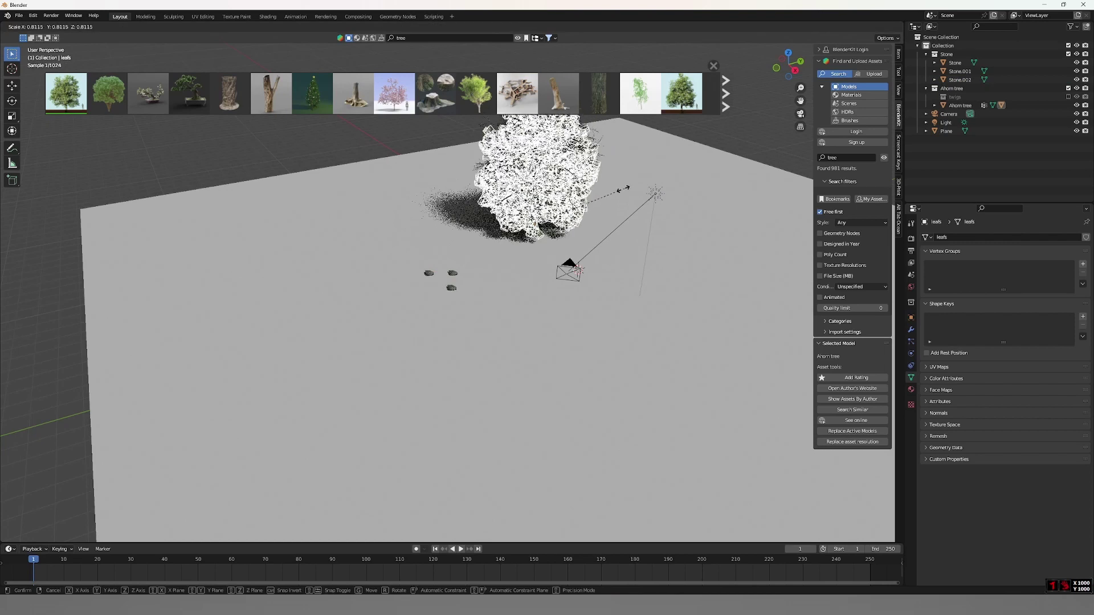
{"action": "left_click", "coordinate": [619, 190]}
{"action": "middle_click_drag", "start_coordinate": [620, 190], "coordinate": [433, 233]}
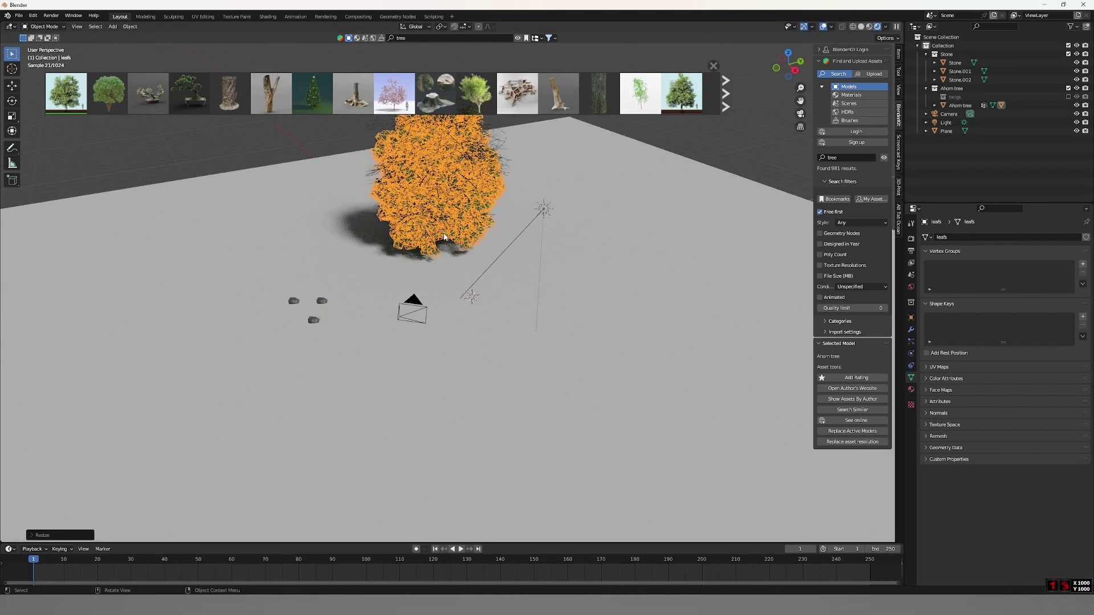
{"action": "key", "text": "shift+d"}
Step: Slide the tree copy sideways along the X axis beside the original
{"action": "key", "text": "Escape"}
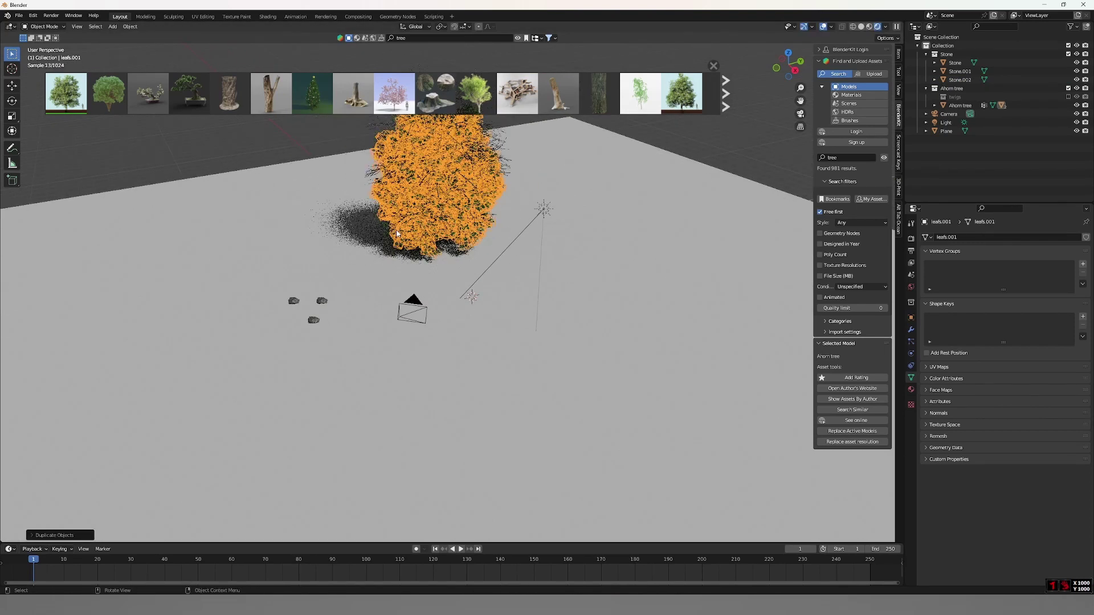
{"action": "key", "text": "g"}
{"action": "key", "text": "y"}
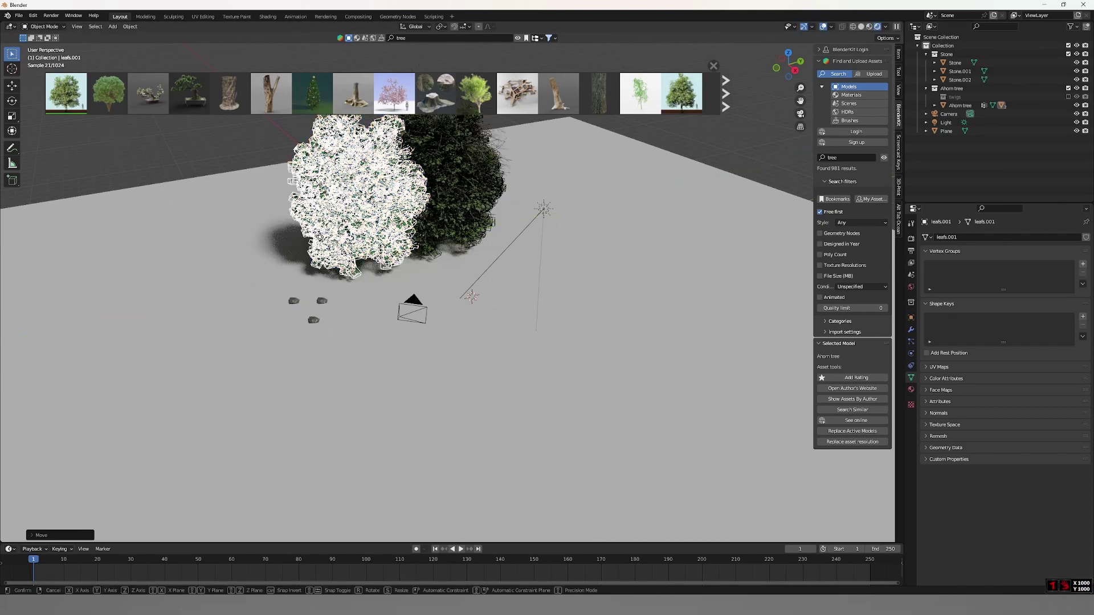
{"action": "key", "text": "x"}
{"action": "left_click", "coordinate": [283, 170]}
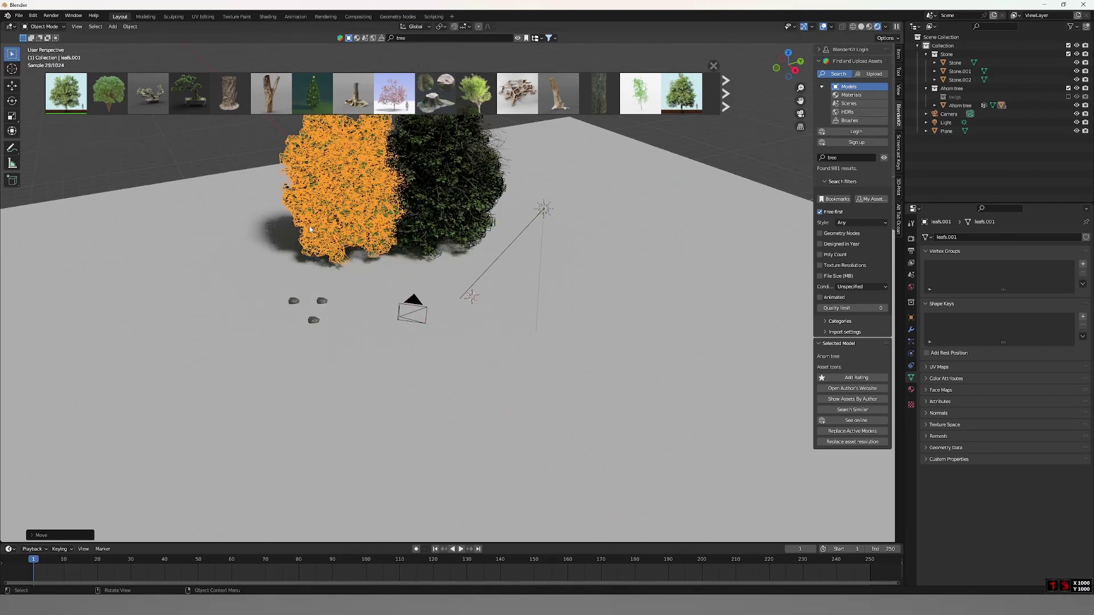
Step: Add a linked duplicate of the tree further left to extend the hedge
{"action": "left_click", "coordinate": [425, 204]}
{"action": "key", "text": "Tab"}
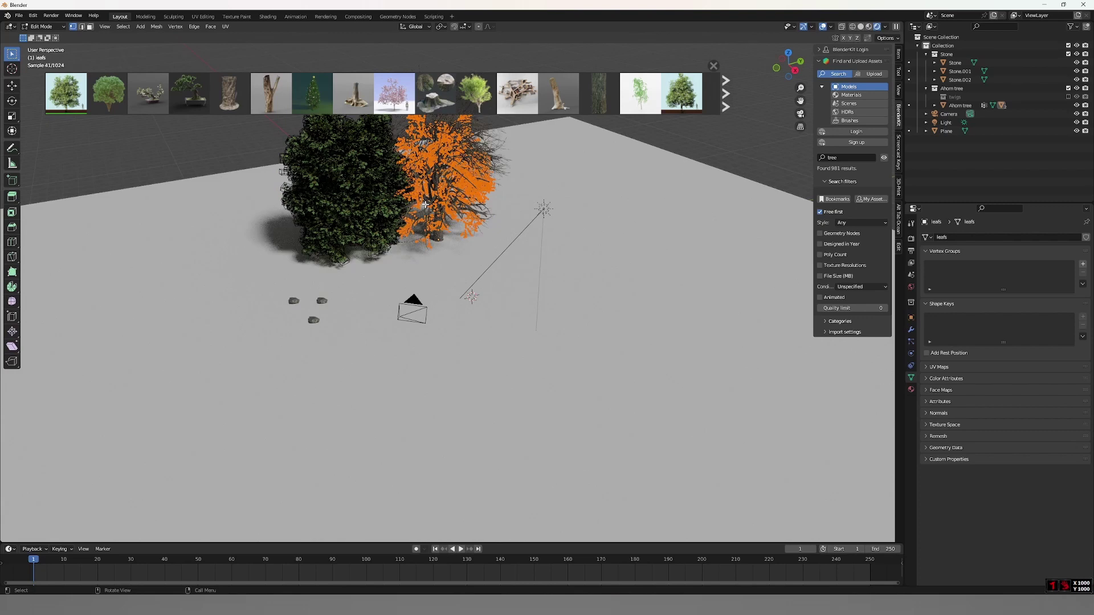
{"action": "key", "text": "Tab"}
{"action": "left_click", "coordinate": [360, 199]}
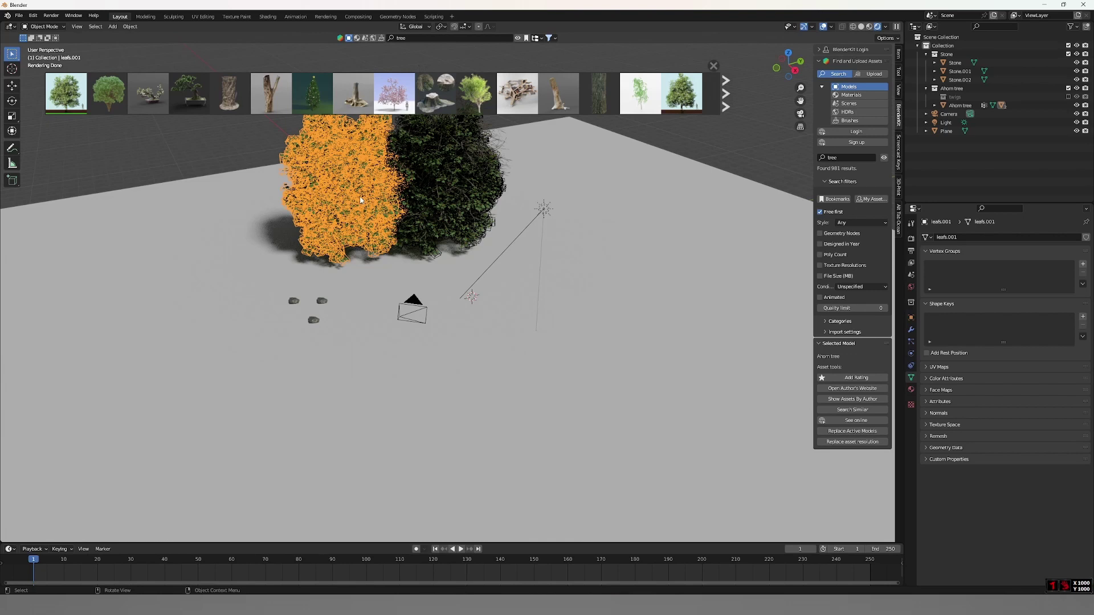
{"action": "key", "text": "alt+d"}
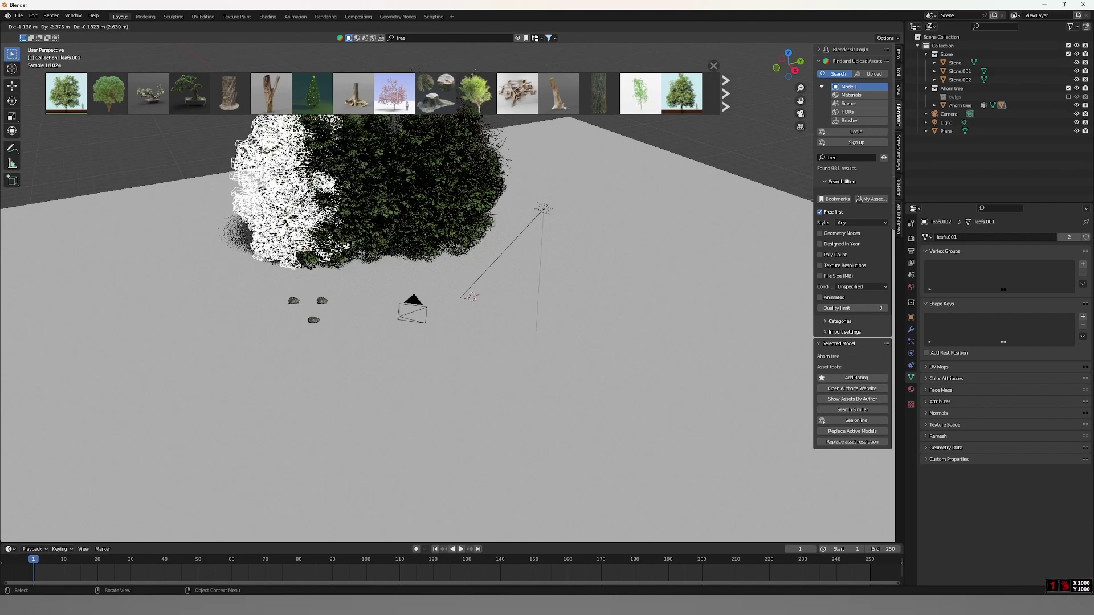
{"action": "left_click", "coordinate": [371, 215]}
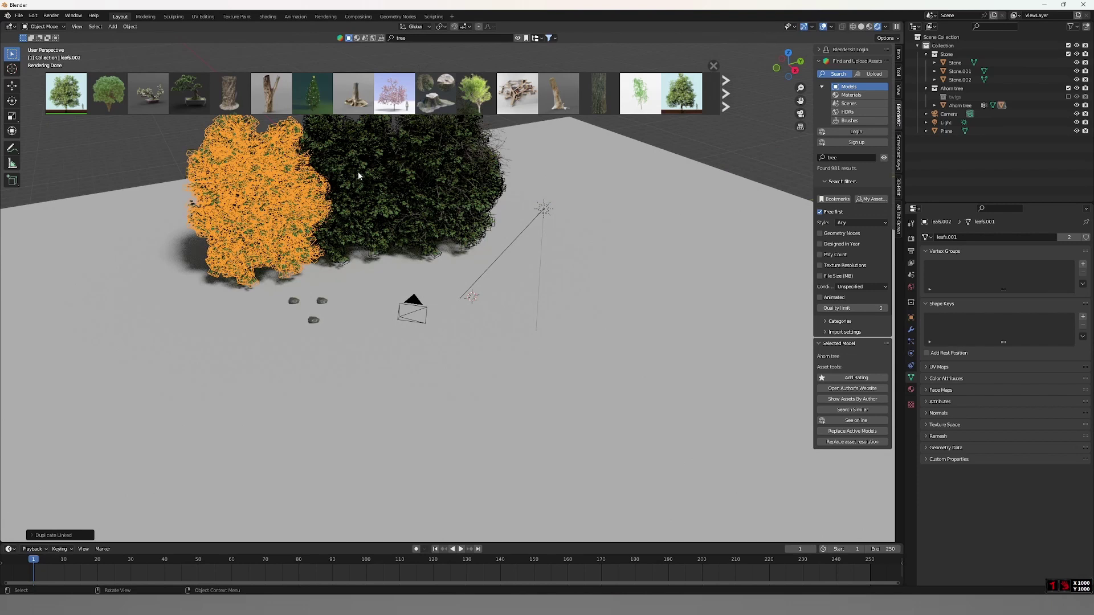
{"action": "key", "text": "ctrl+z"}
{"action": "key", "text": "ctrl+shift+z"}
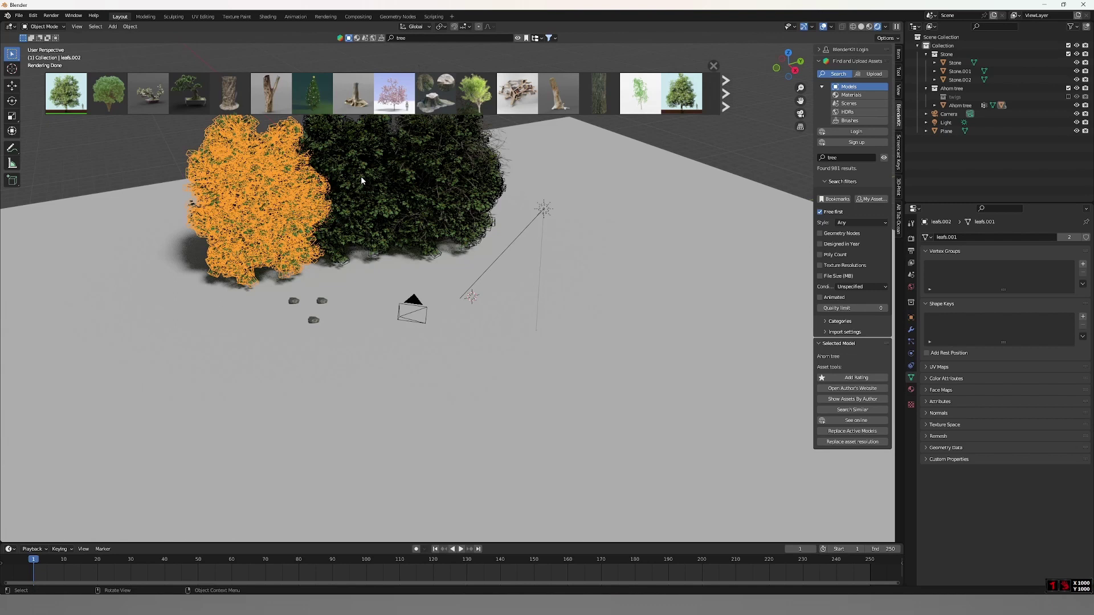
Step: Orbit and zoom in close on the hedge and stones, then hide viewport overlays
{"action": "left_click", "coordinate": [382, 208]}
{"action": "scroll", "coordinate": [381, 208], "scroll_direction": "up", "scroll_amount": 1}
{"action": "left_click", "coordinate": [587, 212]}
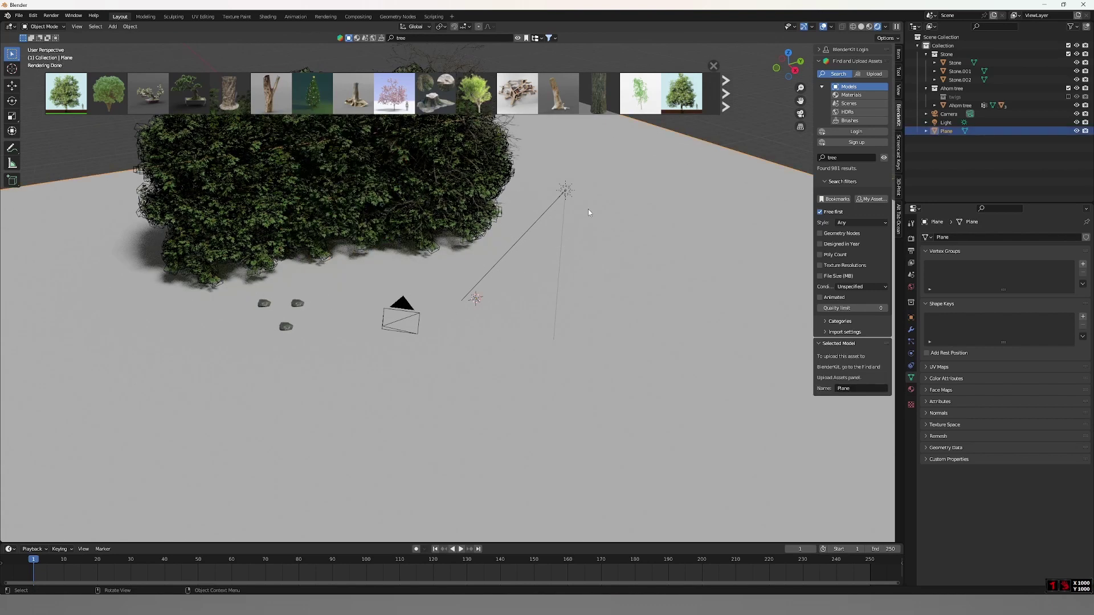
{"action": "scroll", "coordinate": [588, 212], "scroll_direction": "down", "scroll_amount": 3}
{"action": "middle_click_drag", "start_coordinate": [588, 212], "coordinate": [623, 186]}
{"action": "scroll", "coordinate": [544, 241], "scroll_direction": "up", "scroll_amount": 5}
{"action": "middle_click_drag", "start_coordinate": [543, 242], "coordinate": [610, 265]}
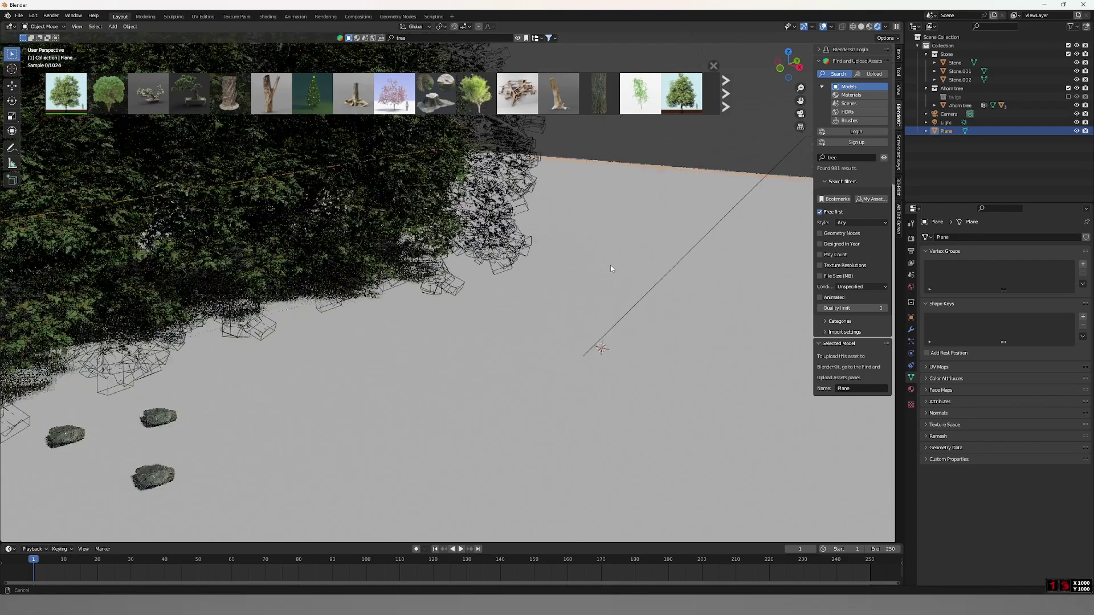
{"action": "scroll", "coordinate": [610, 265], "scroll_direction": "up", "scroll_amount": 2}
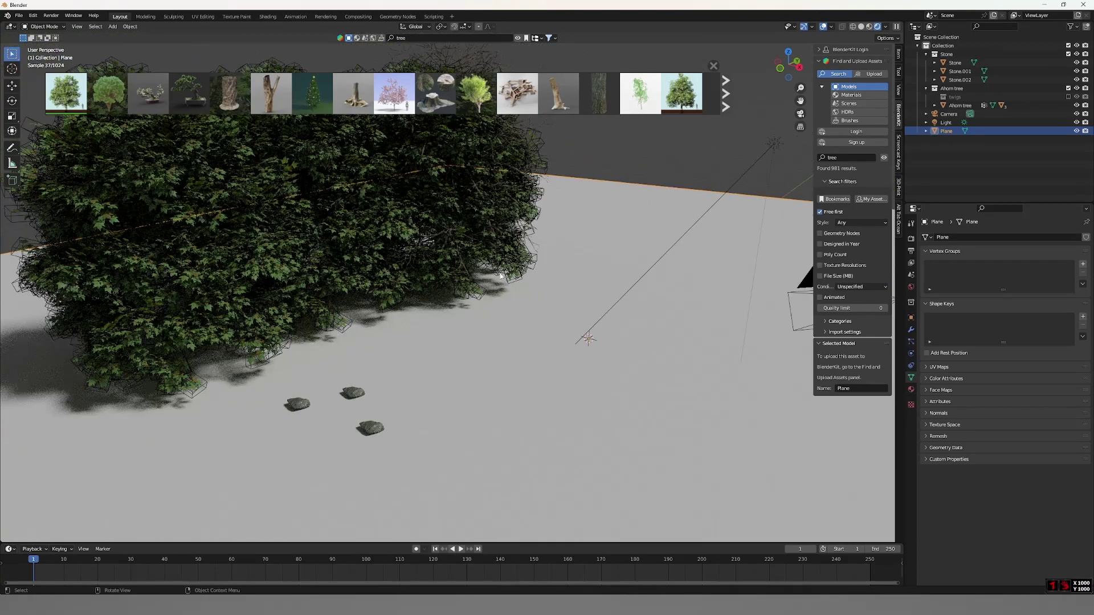
{"action": "left_click", "coordinate": [802, 27]}
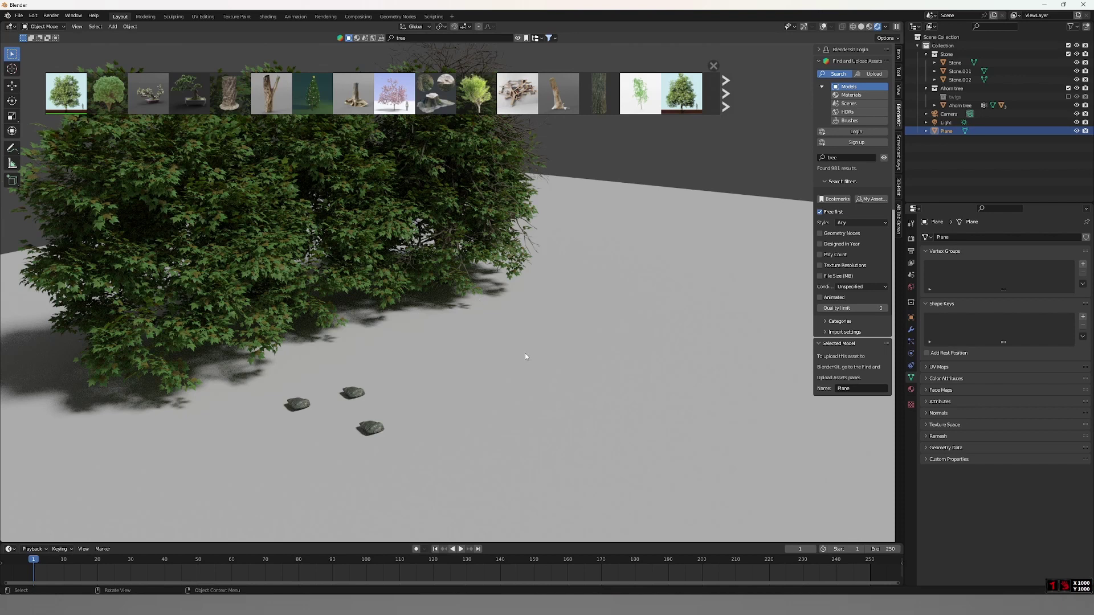
Step: Search BlenderKit materials for grass
{"action": "left_click", "coordinate": [851, 95]}
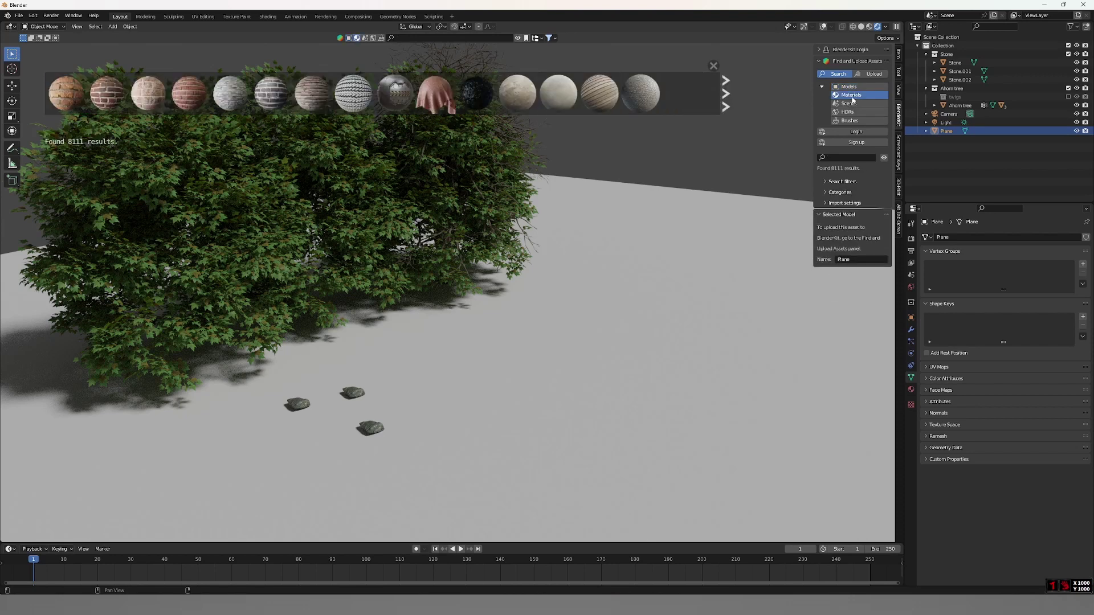
{"action": "left_click", "coordinate": [832, 158]}
{"action": "type", "text": "rass"}
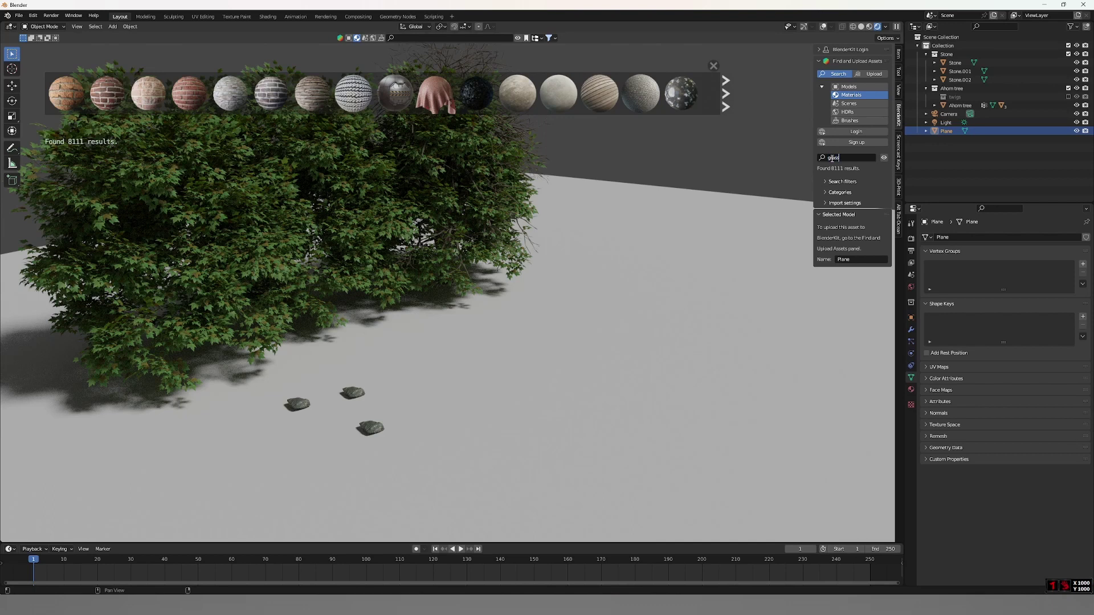
{"action": "key", "text": "Return"}
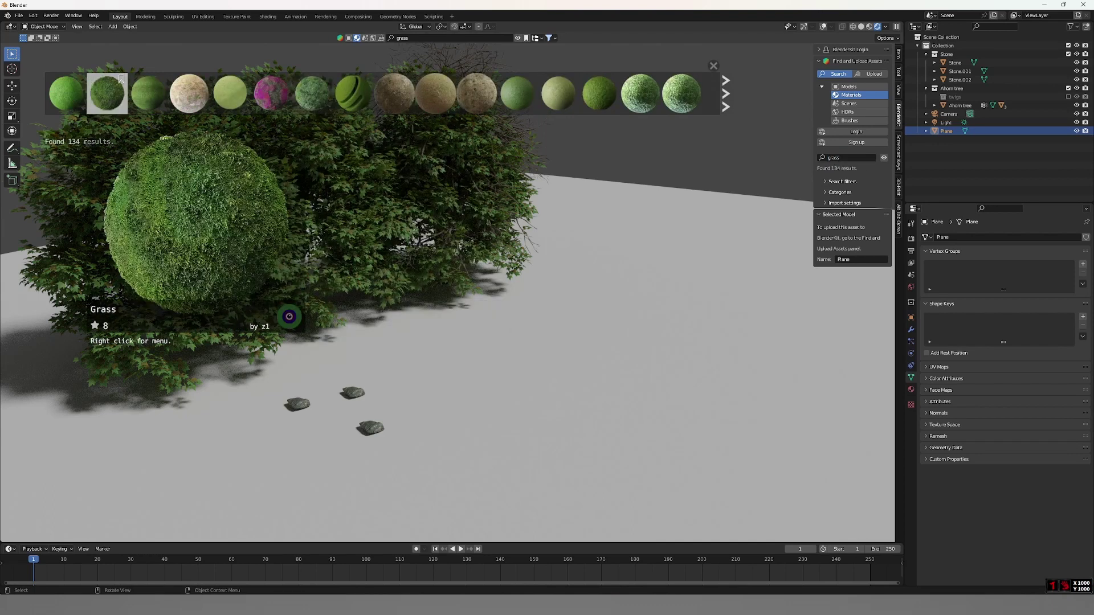
Step: Drag the grass material onto the ground plane, zoom to check it, then switch the search to models
{"action": "mouse_move", "coordinate": [107, 93]}
{"action": "left_mouse_down"}
{"action": "mouse_move", "coordinate": [601, 412]}
{"action": "mouse_move", "coordinate": [594, 394]}
{"action": "left_mouse_up"}
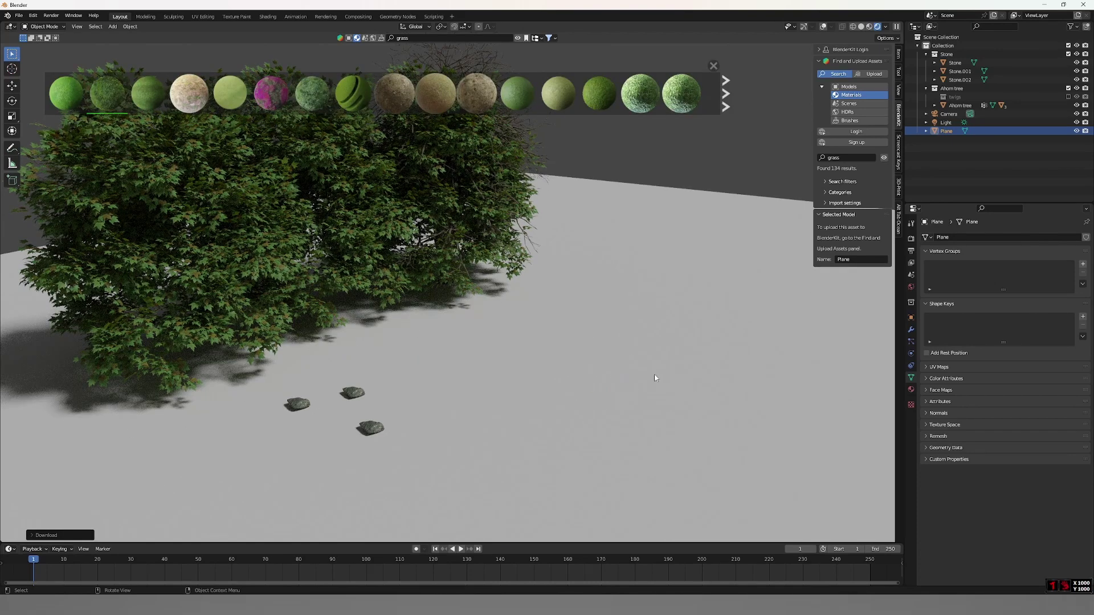
{"action": "scroll", "coordinate": [634, 383], "scroll_direction": "down", "scroll_amount": 4}
{"action": "scroll", "coordinate": [593, 391], "scroll_direction": "down", "scroll_amount": 2}
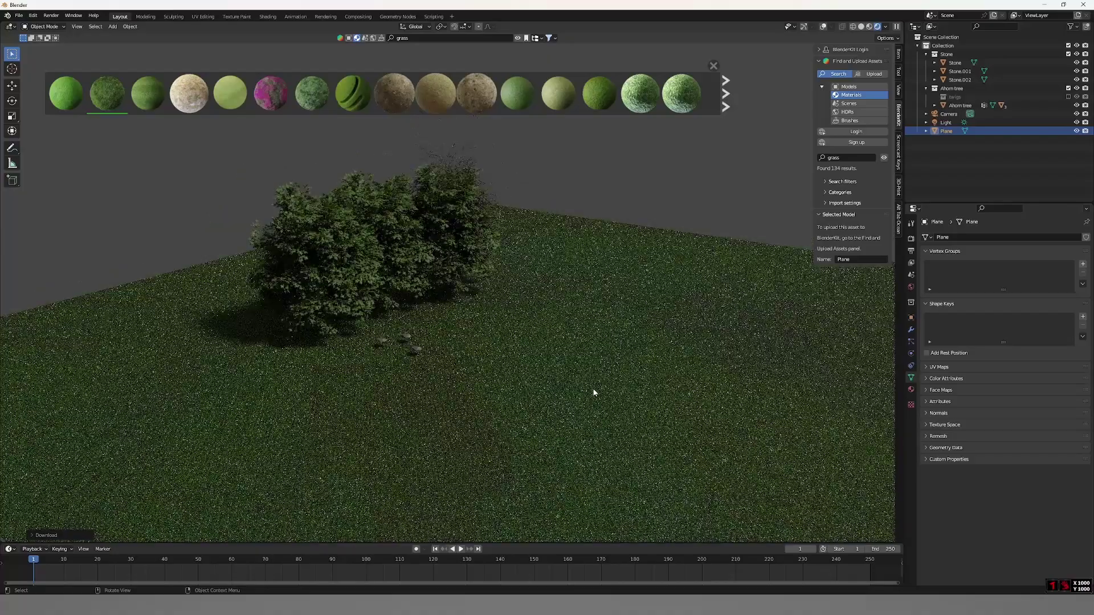
{"action": "scroll", "coordinate": [544, 349], "scroll_direction": "up", "scroll_amount": 6}
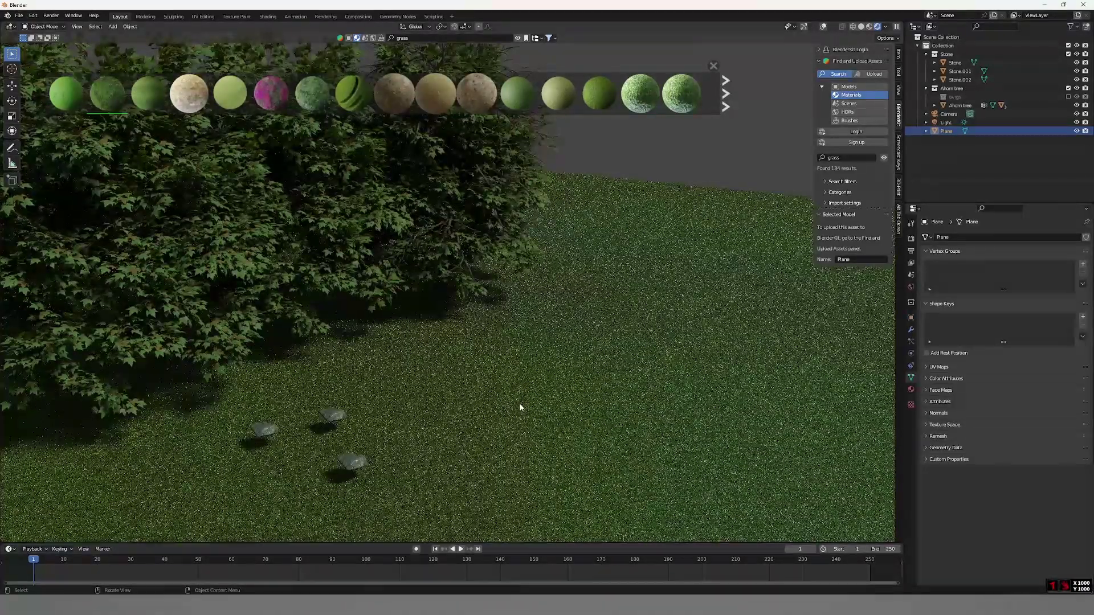
{"action": "left_click", "coordinate": [849, 157]}
Step: Search BlenderKit models for tree, then for grass
{"action": "type", "text": "tree"}
{"action": "key", "text": "Return"}
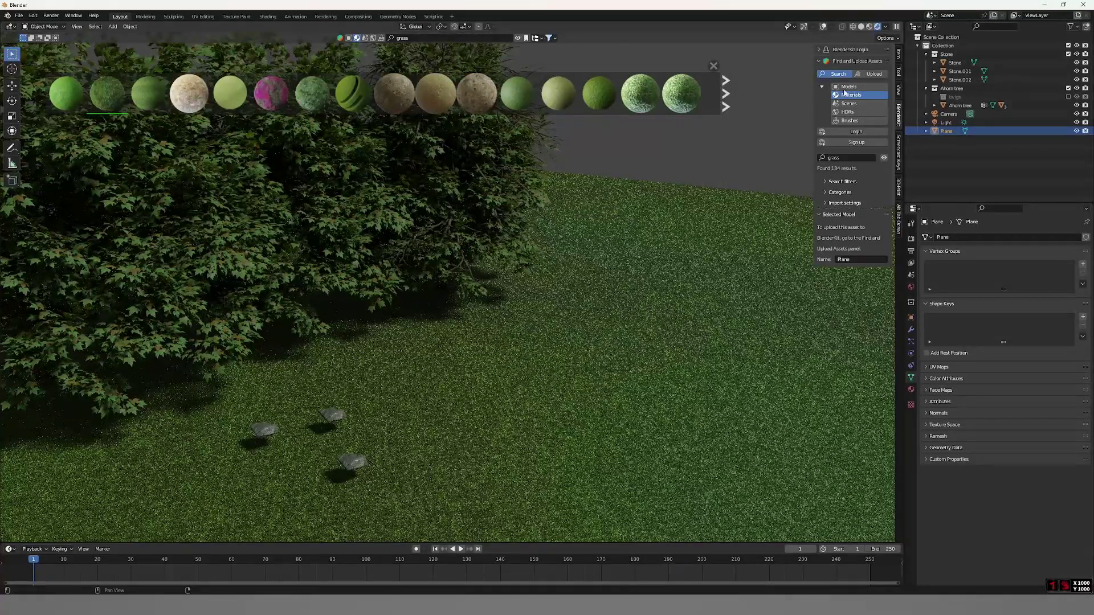
{"action": "left_click", "coordinate": [849, 87]}
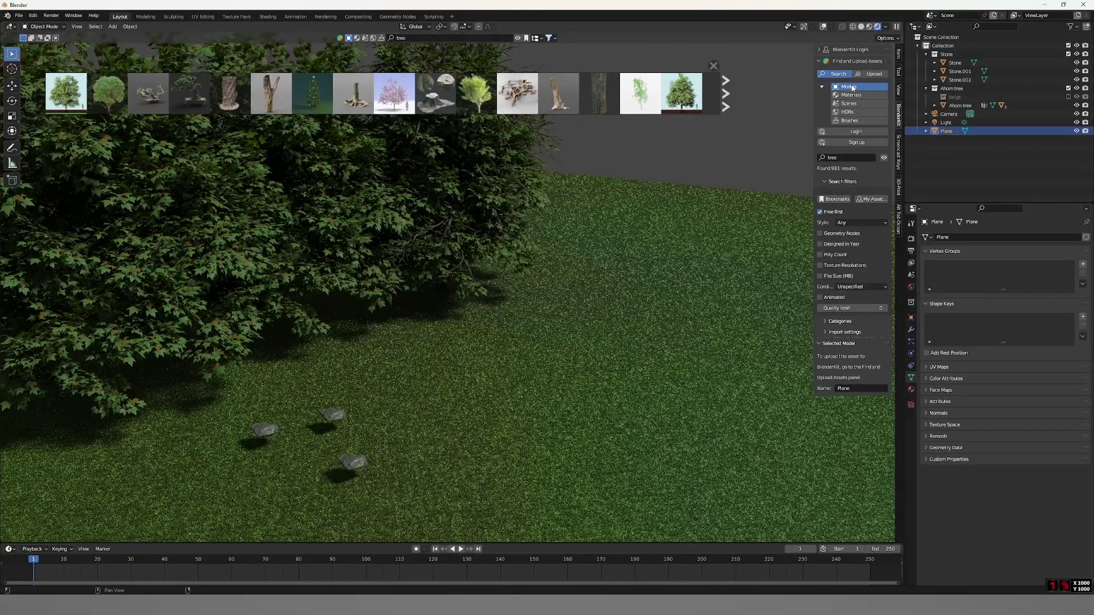
{"action": "left_click", "coordinate": [845, 155]}
{"action": "type", "text": "grass"}
{"action": "key", "text": "Return"}
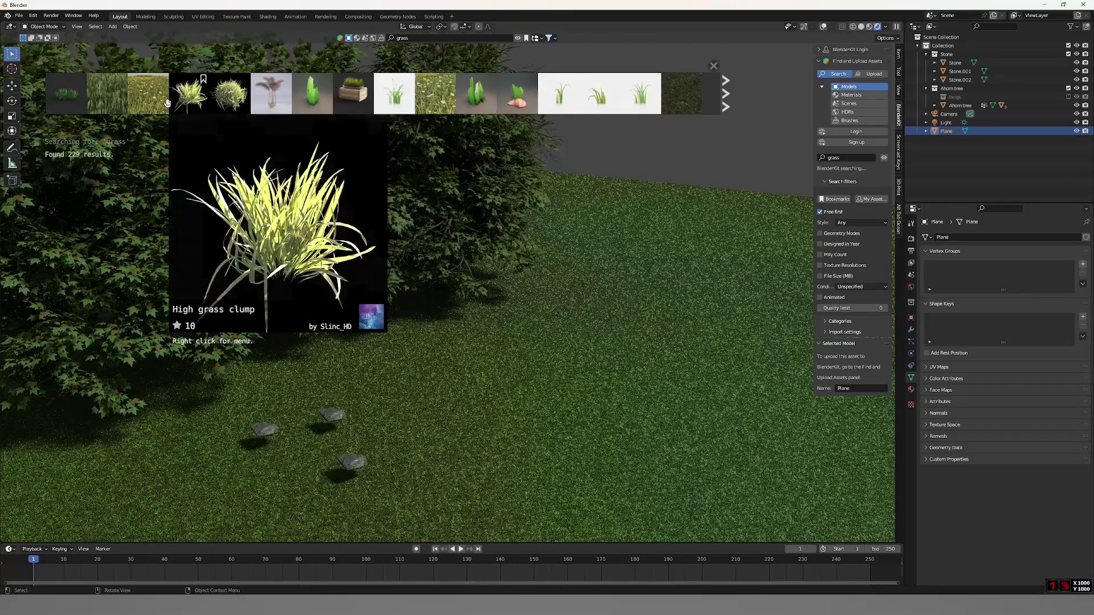
Step: Place the Grass and Grass Mix models on the ground and orbit around the hedge
{"action": "left_click_drag", "start_coordinate": [109, 102], "coordinate": [501, 434]}
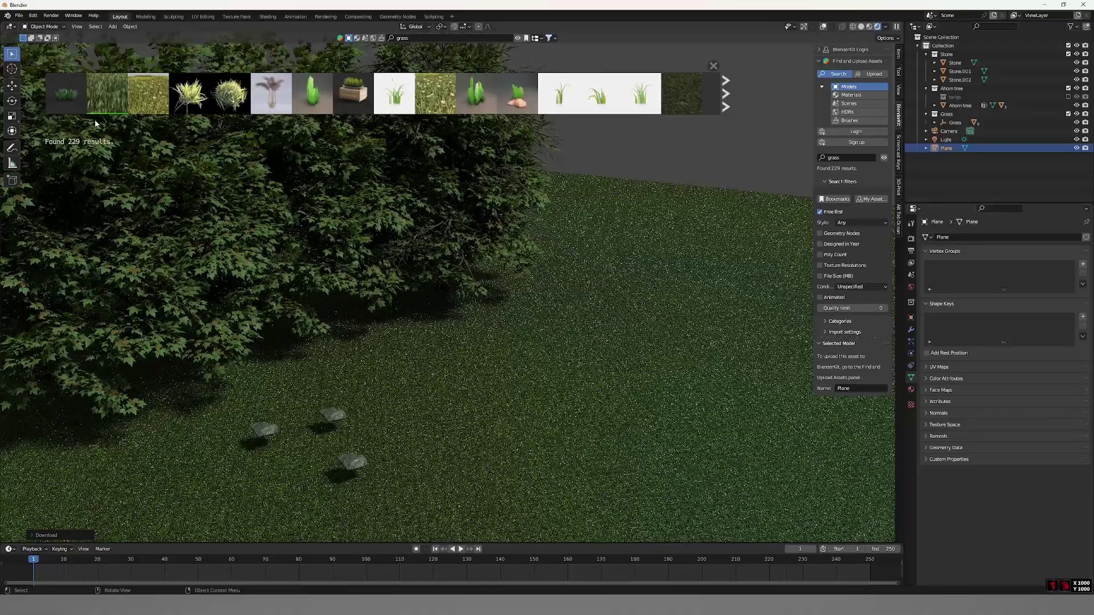
{"action": "left_click_drag", "start_coordinate": [78, 97], "coordinate": [455, 431]}
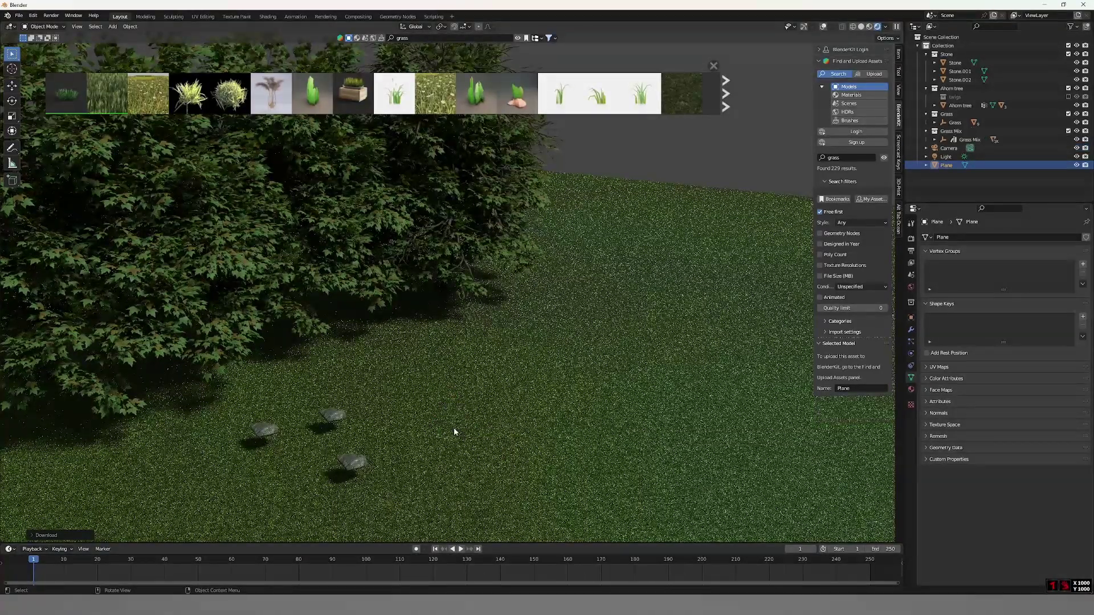
{"action": "middle_click_drag", "start_coordinate": [465, 337], "coordinate": [438, 338]}
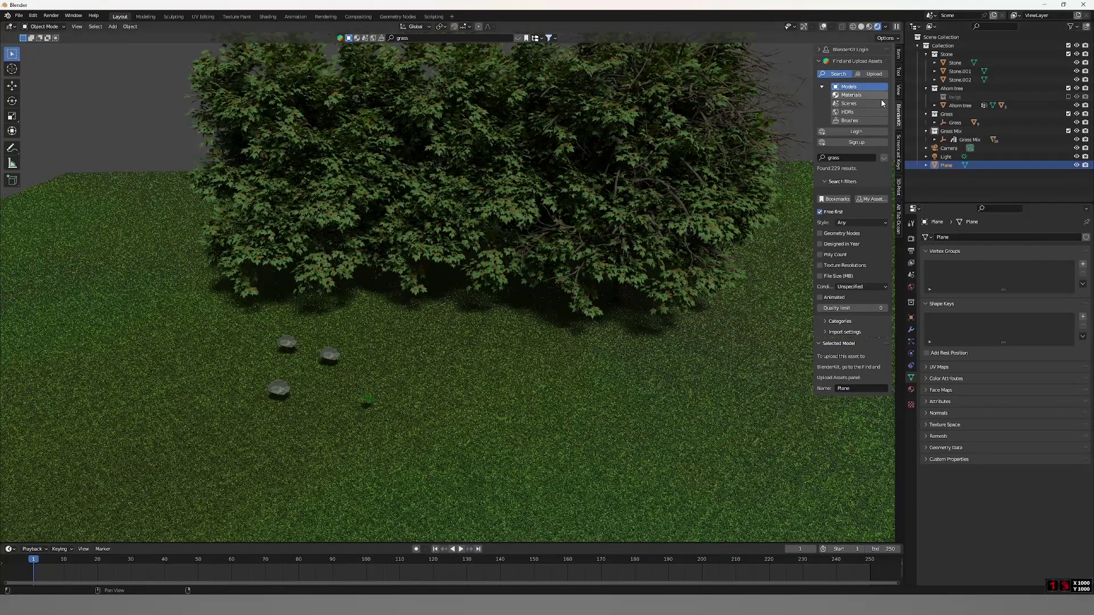
Step: Download the Alarm clock animation scene from BlenderKit scenes and view it through its camera
{"action": "left_click", "coordinate": [860, 103]}
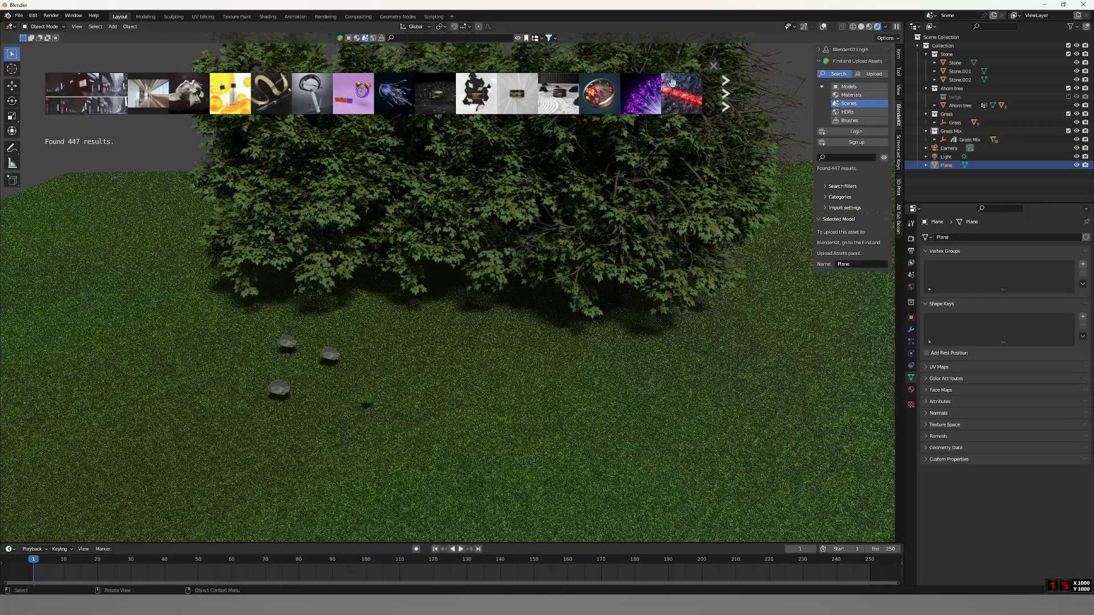
{"action": "scroll", "coordinate": [222, 85], "scroll_direction": "down", "scroll_amount": 2}
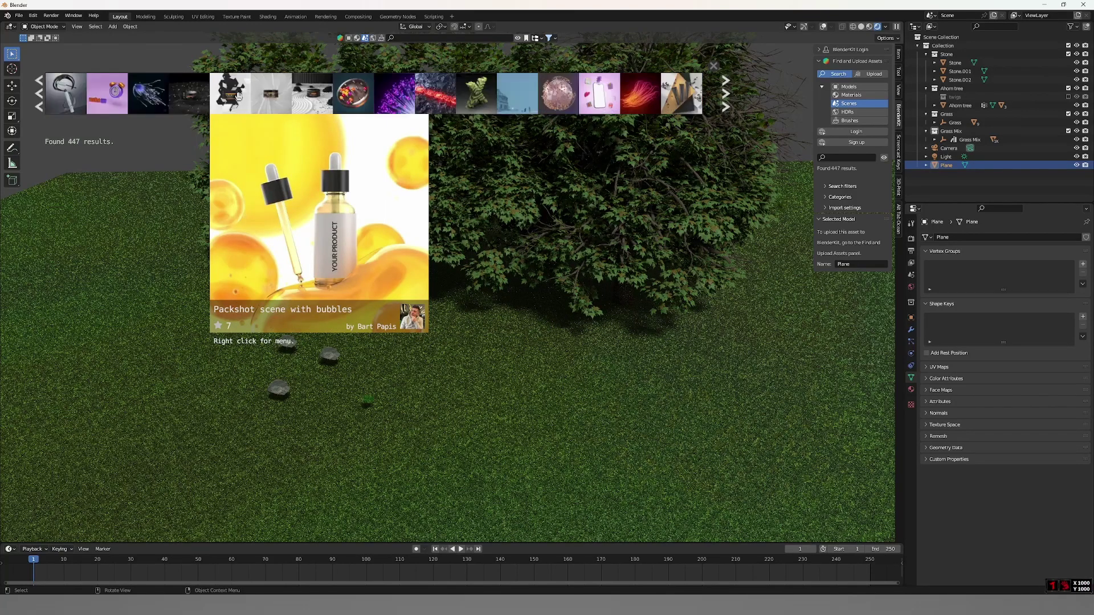
{"action": "scroll", "coordinate": [206, 81], "scroll_direction": "down", "scroll_amount": 2}
{"action": "left_click", "coordinate": [190, 94]}
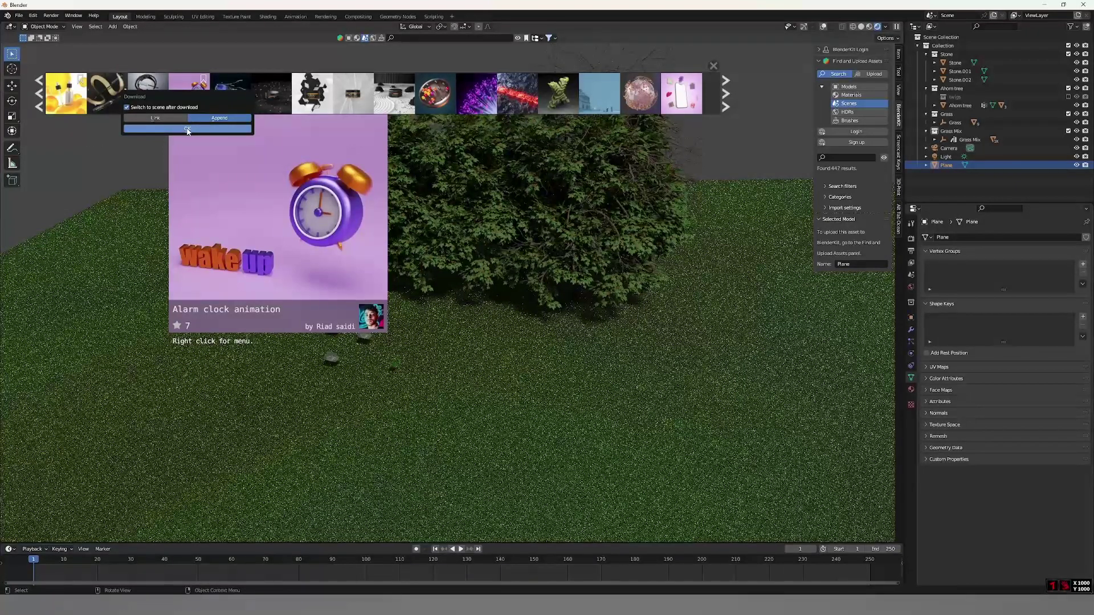
{"action": "left_click", "coordinate": [189, 129]}
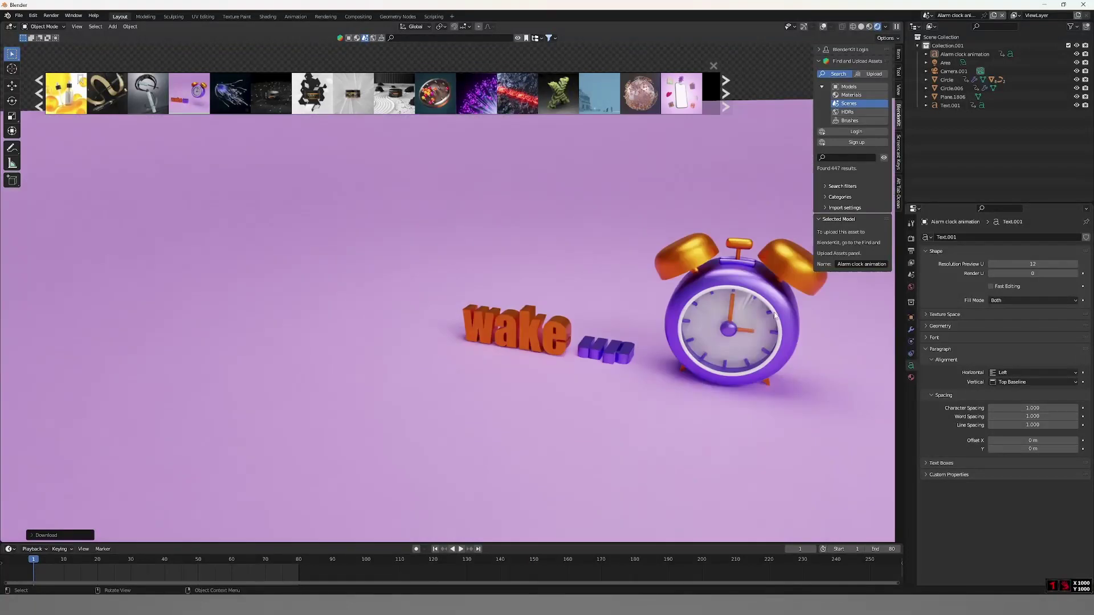
{"action": "left_click", "coordinate": [784, 242]}
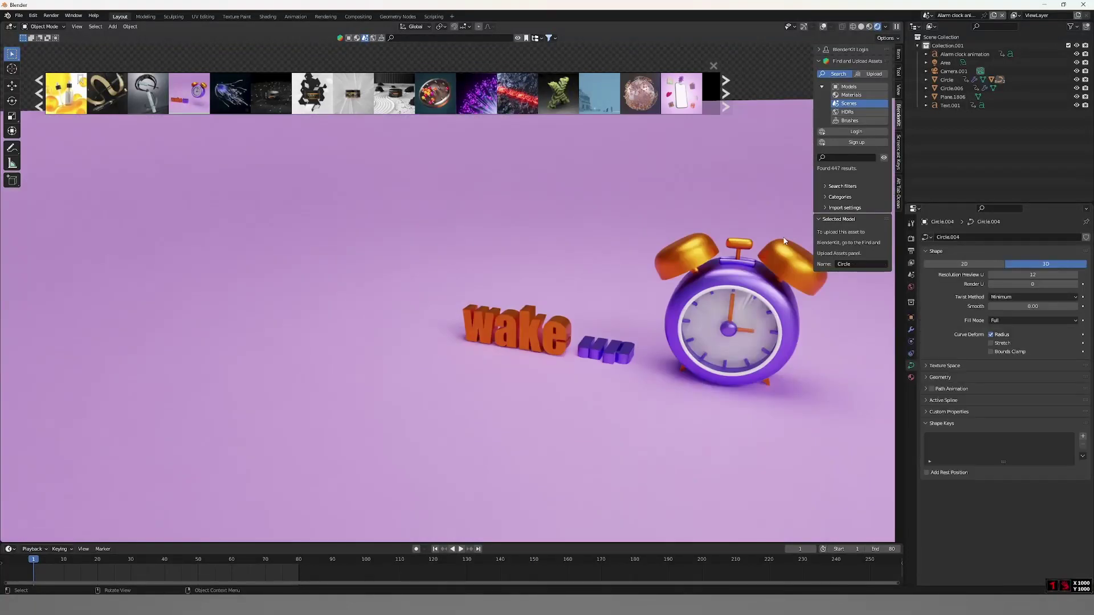
{"action": "mouse_move", "coordinate": [516, 94]}
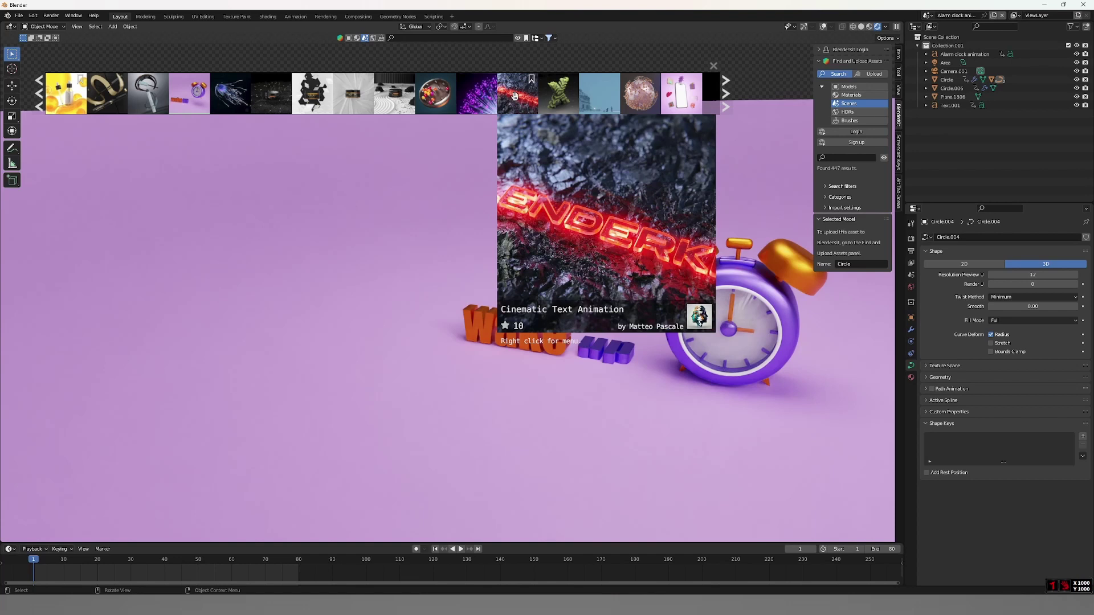
Step: Download and switch to the Cinematic Text Animation scene, orbiting to view the text diagonally
{"action": "right_click", "coordinate": [514, 95]}
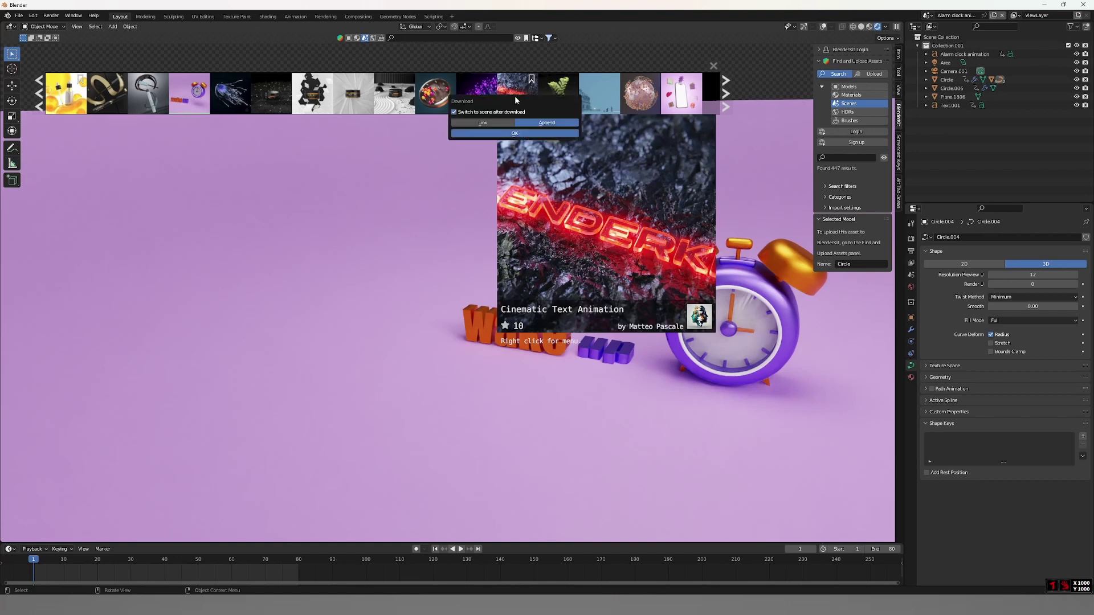
{"action": "left_click", "coordinate": [511, 134]}
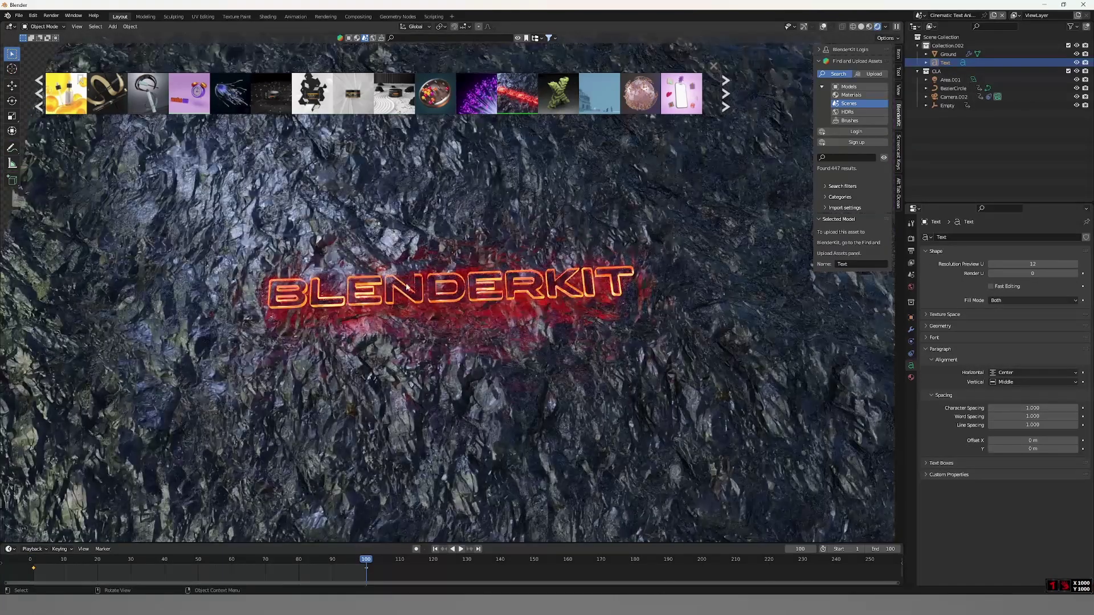
{"action": "middle_click_drag", "start_coordinate": [406, 287], "coordinate": [479, 258]}
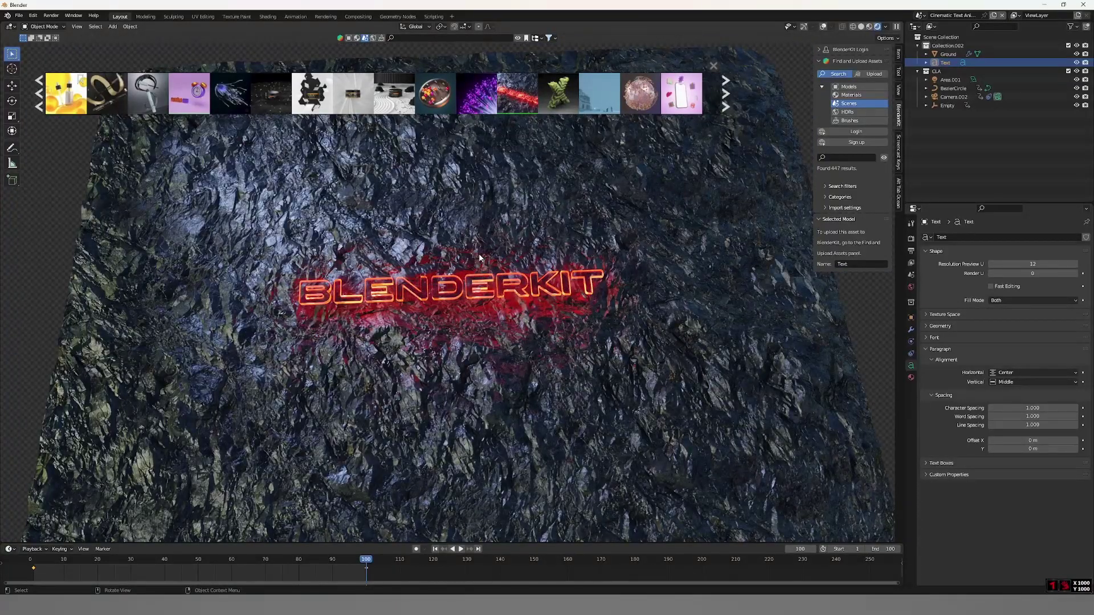
{"action": "middle_click_drag", "start_coordinate": [466, 247], "coordinate": [447, 234]}
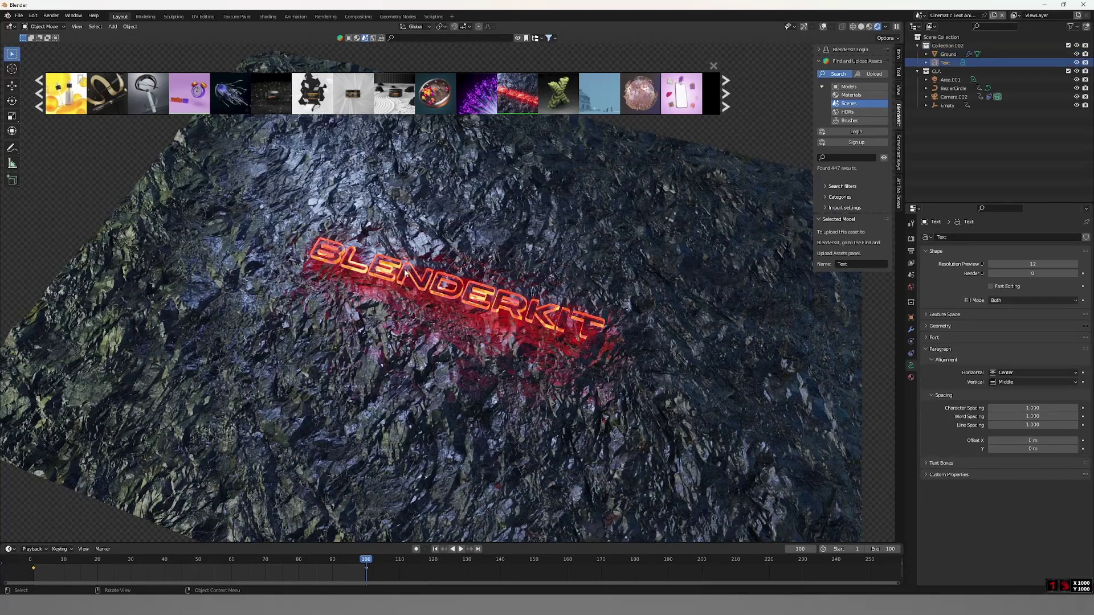
Step: Replace the 3D text BLENDERKIT with AHOJ in Edit Mode
{"action": "key", "text": "Tab"}
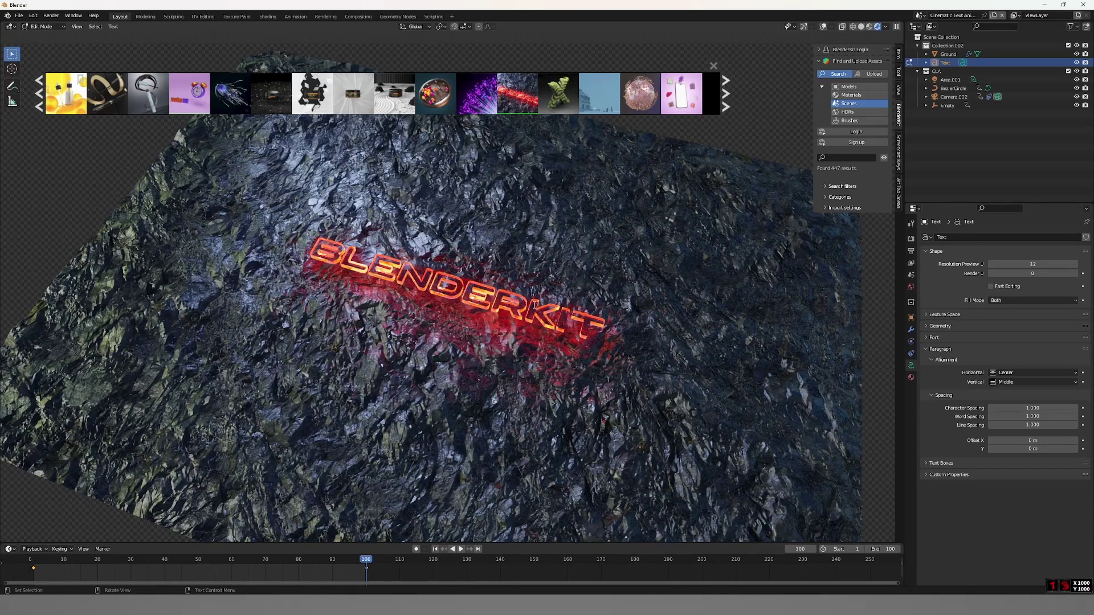
{"action": "key", "text": "BackSpace"}
{"action": "key", "text": "BackSpace"}
{"action": "key", "text": "BackSpace"}
{"action": "key", "text": "BackSpace"}
{"action": "key", "text": "BackSpace"}
{"action": "key", "text": "BackSpace"}
{"action": "key", "text": "BackSpace"}
{"action": "key", "text": "BackSpace"}
{"action": "key", "text": "BackSpace"}
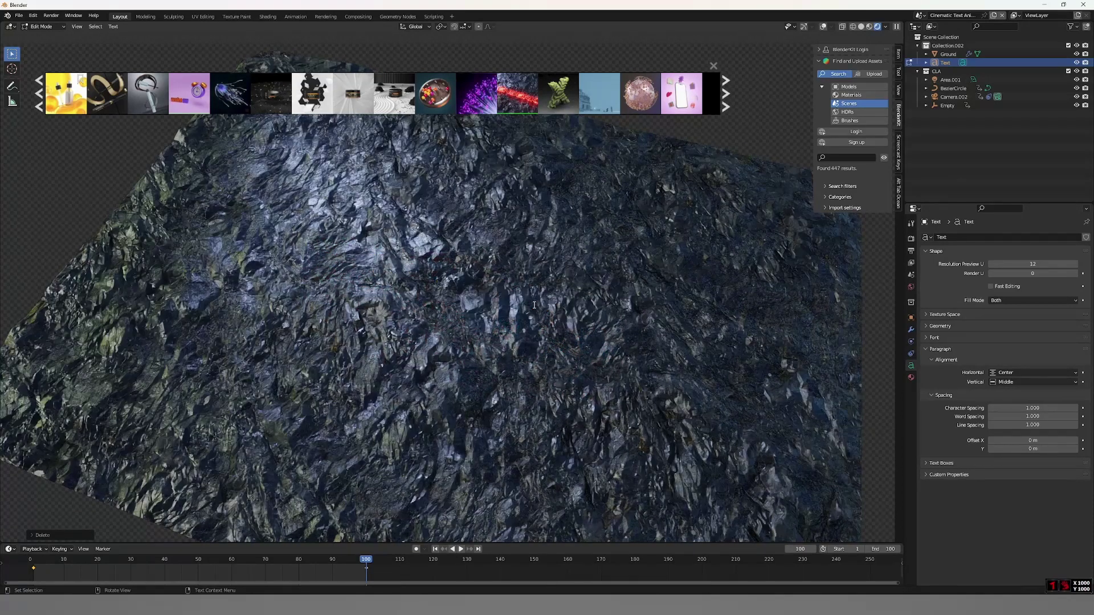
{"action": "key", "text": "shift"}
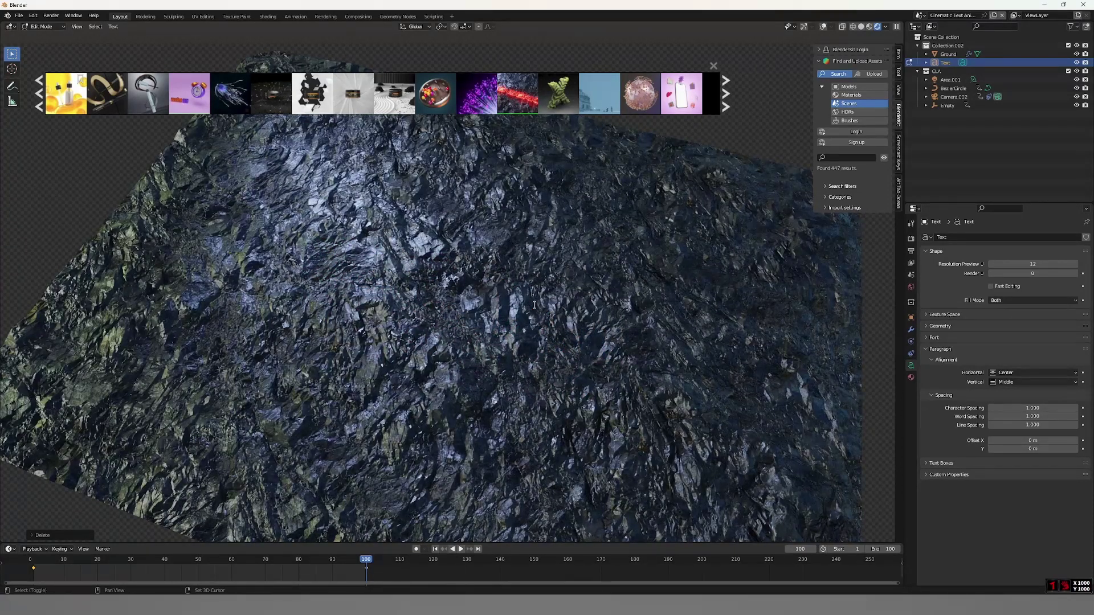
{"action": "type", "text": "AHOJ"}
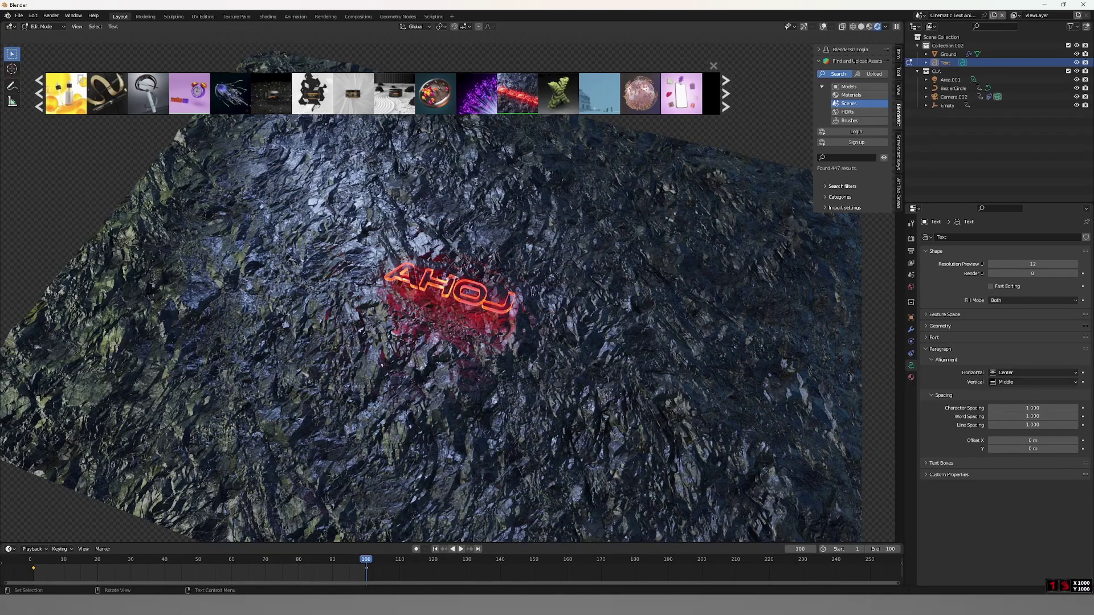
{"action": "mouse_move", "coordinate": [270, 92]}
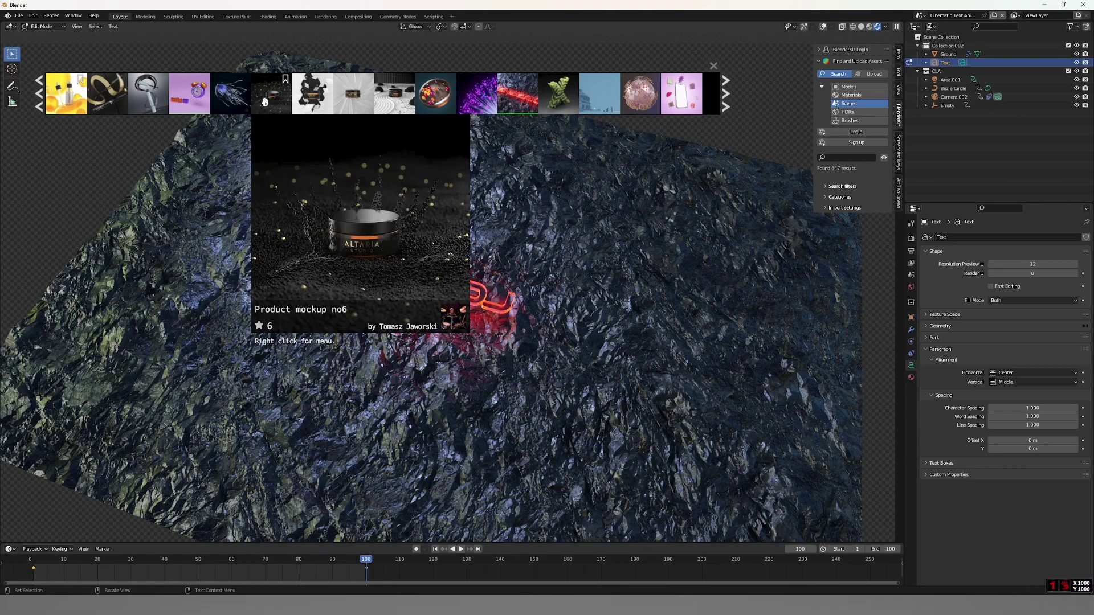
Step: Apply the City Park Path HDRI, orbit to view the terrain, then browse BlenderKit brushes
{"action": "left_click", "coordinate": [848, 111]}
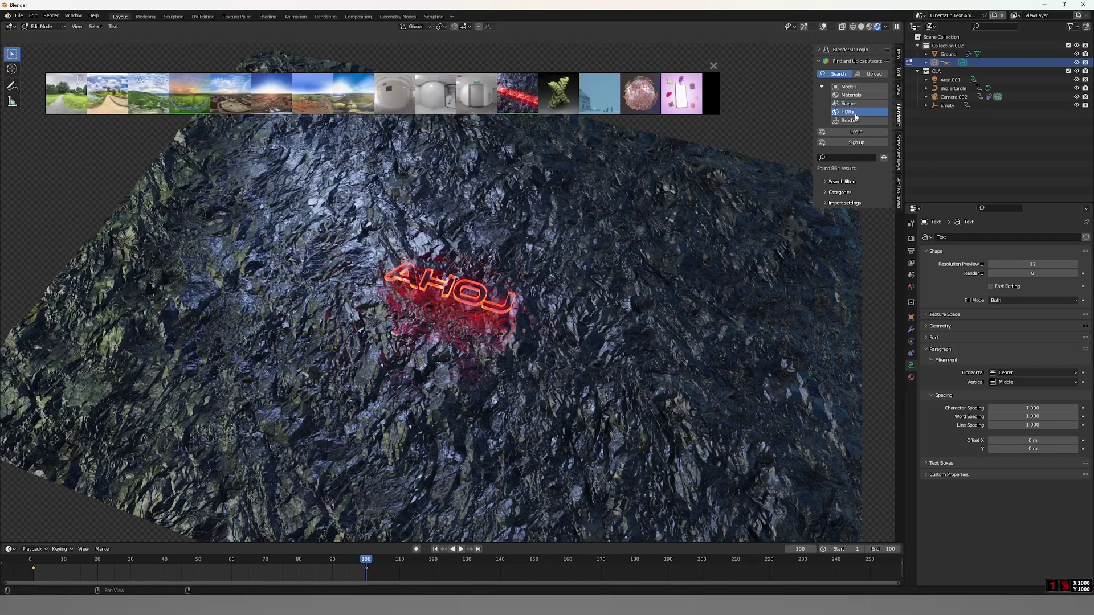
{"action": "mouse_move", "coordinate": [230, 94]}
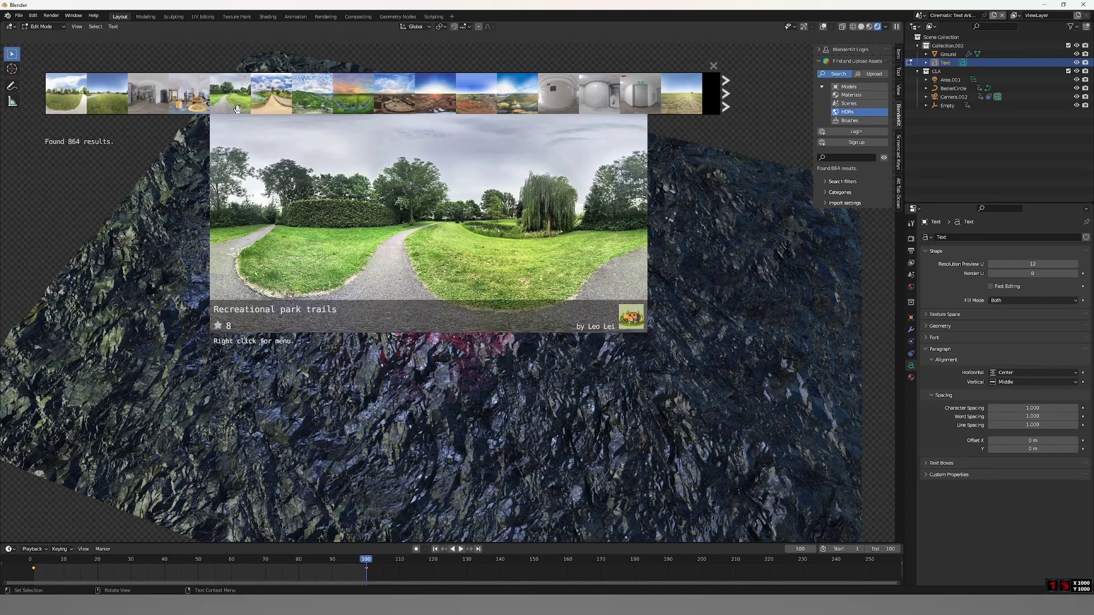
{"action": "left_click", "coordinate": [83, 99]}
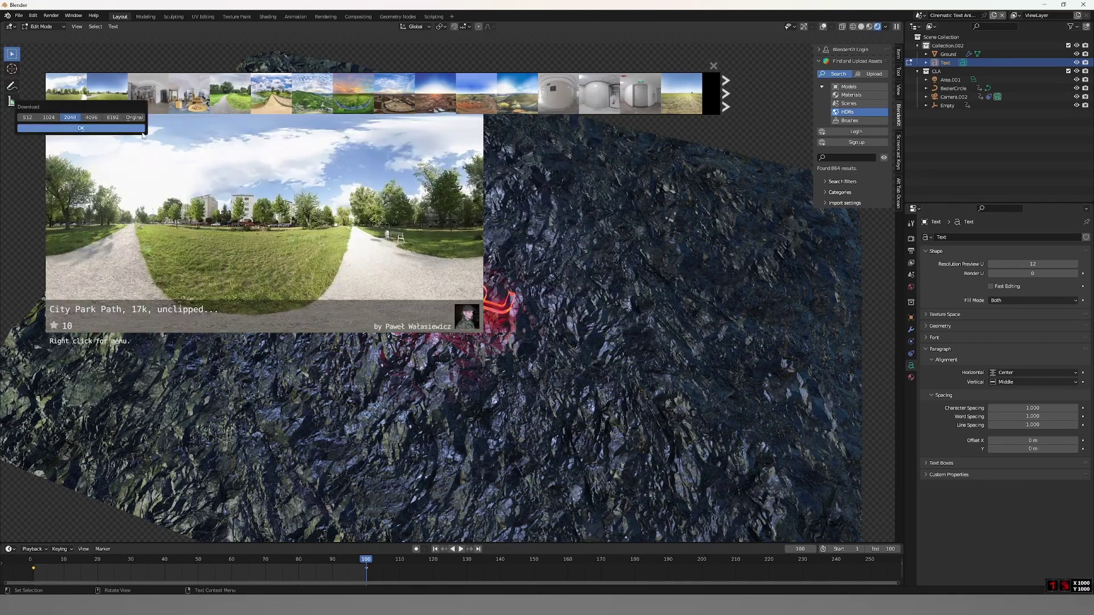
{"action": "left_click", "coordinate": [121, 129]}
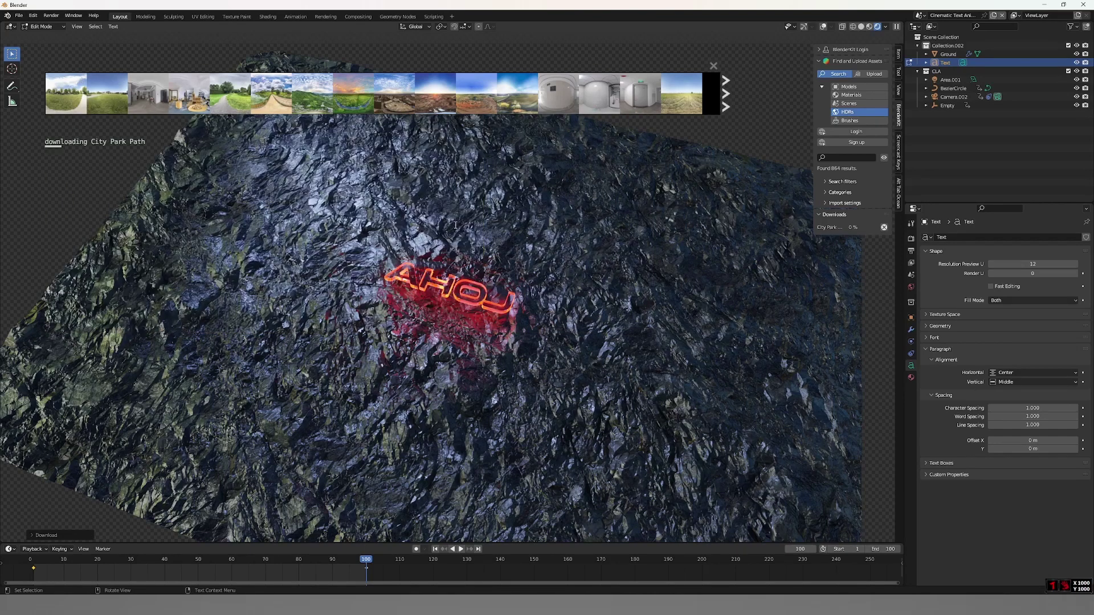
{"action": "mouse_move", "coordinate": [535, 319]}
{"action": "middle_mouse_down"}
{"action": "mouse_move", "coordinate": [549, 236]}
{"action": "mouse_move", "coordinate": [541, 274]}
{"action": "mouse_move", "coordinate": [582, 242]}
{"action": "middle_mouse_up"}
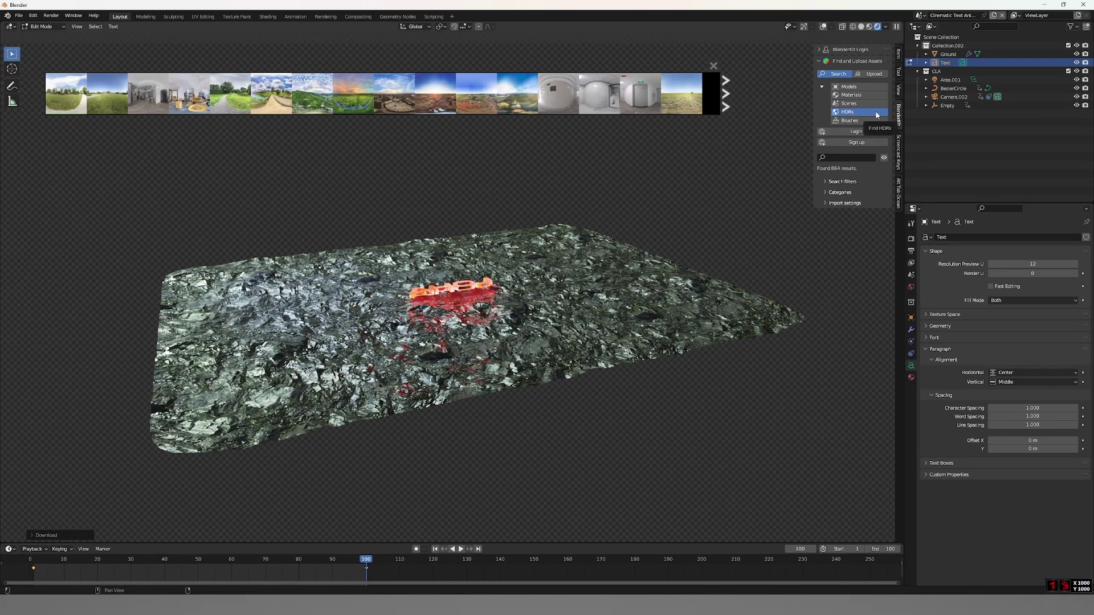
{"action": "mouse_move", "coordinate": [312, 94]}
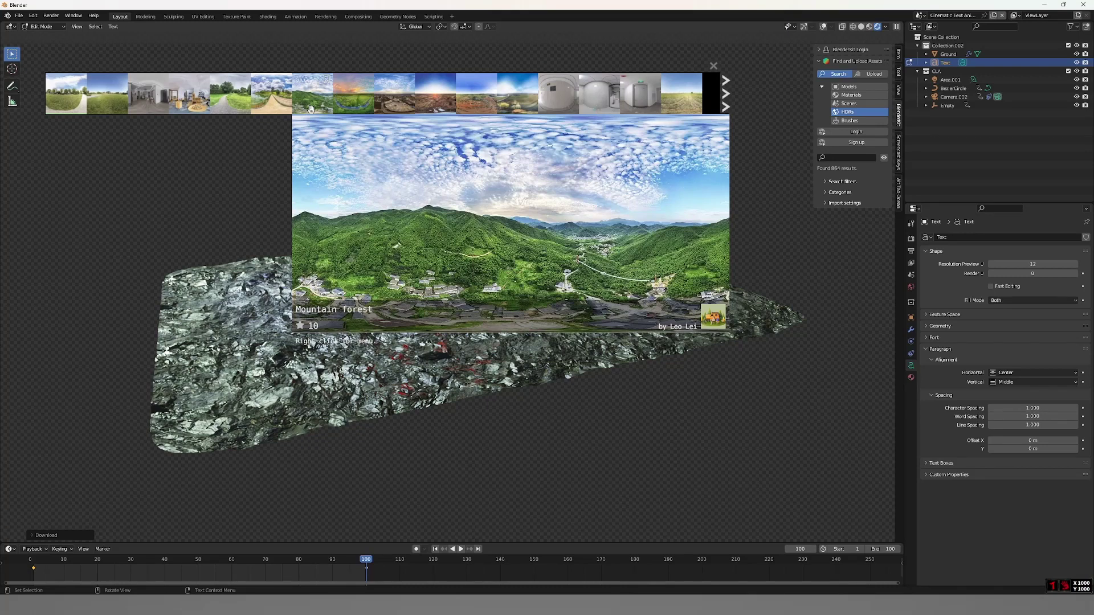
{"action": "left_click", "coordinate": [850, 120]}
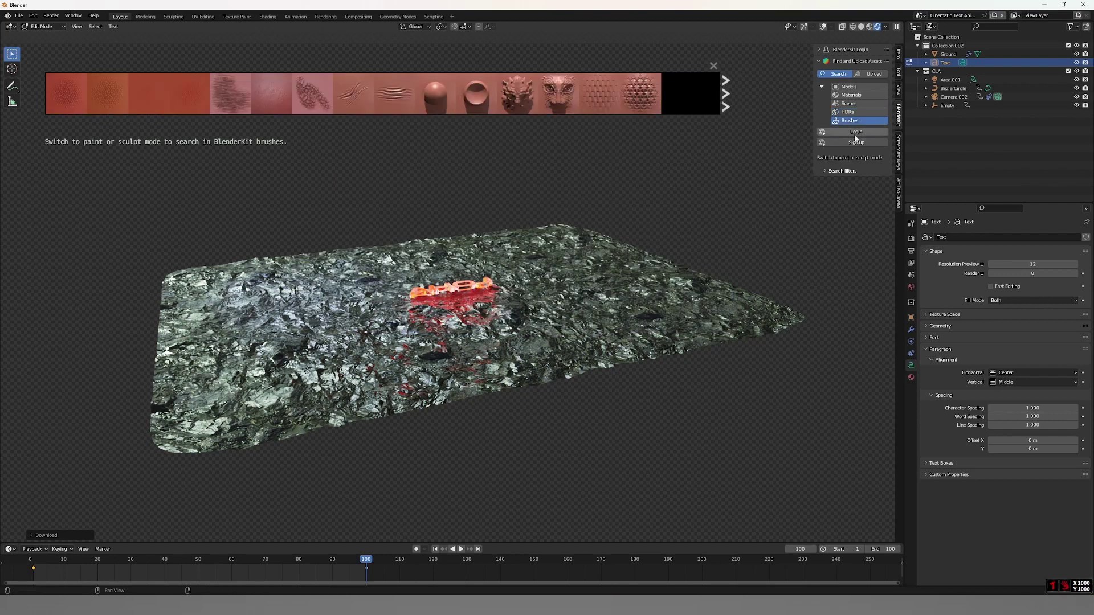